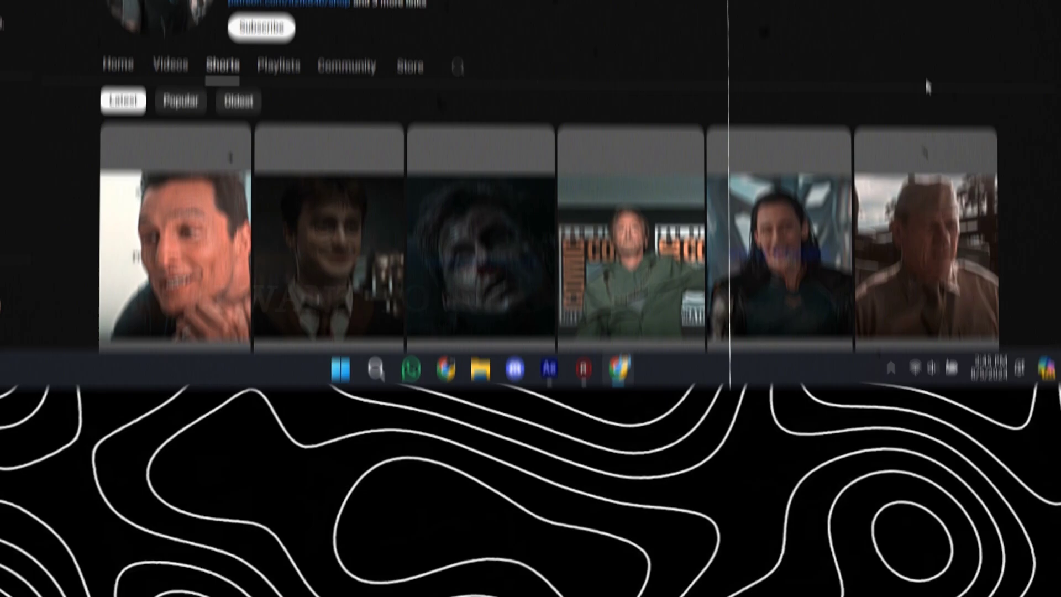
scroll(941, 334, down, 6)
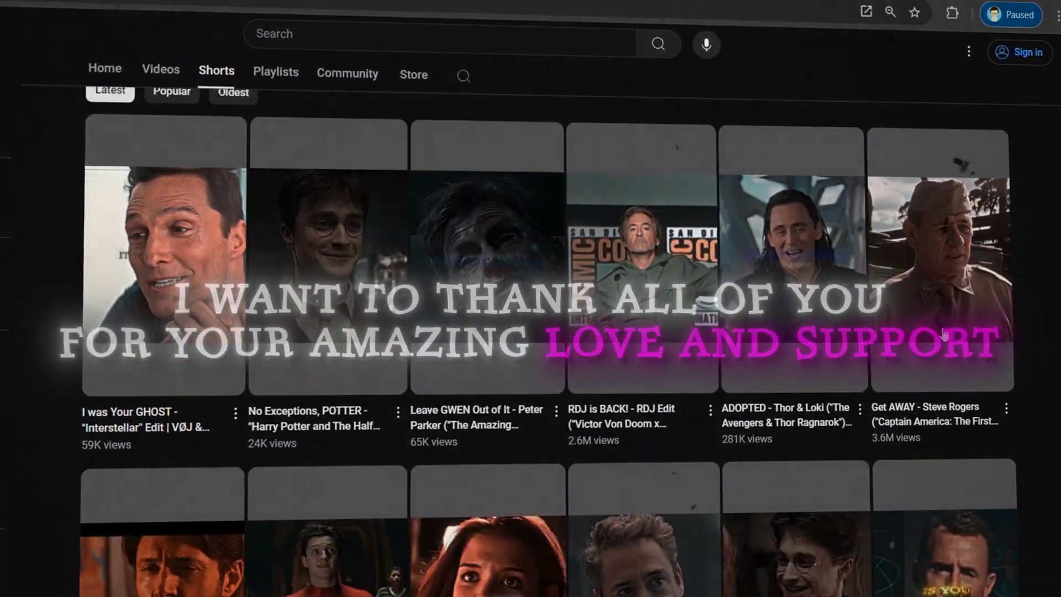
scroll(955, 336, down, 4)
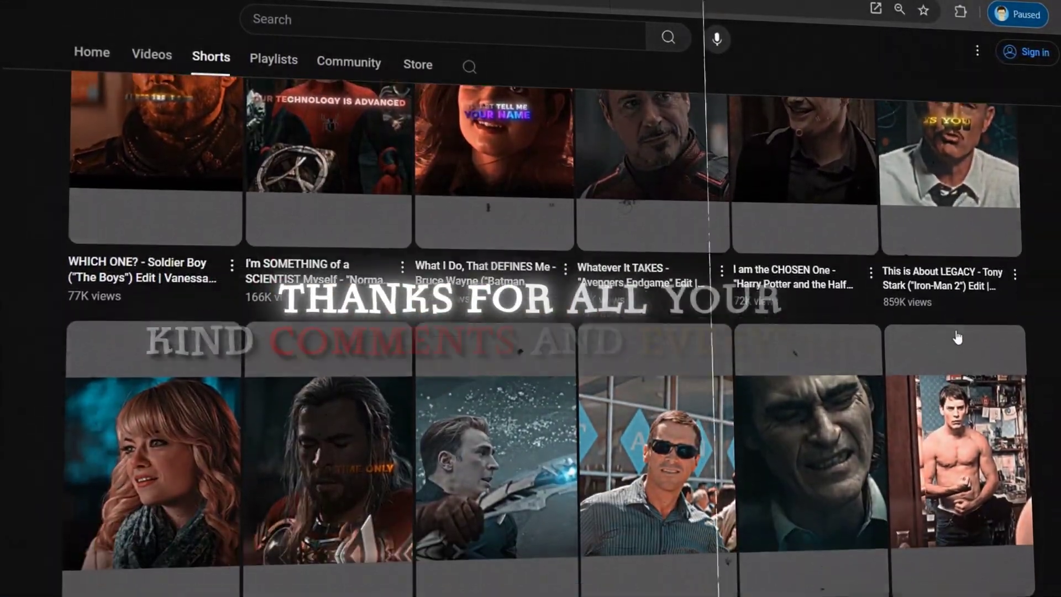
scroll(964, 339, down, 3)
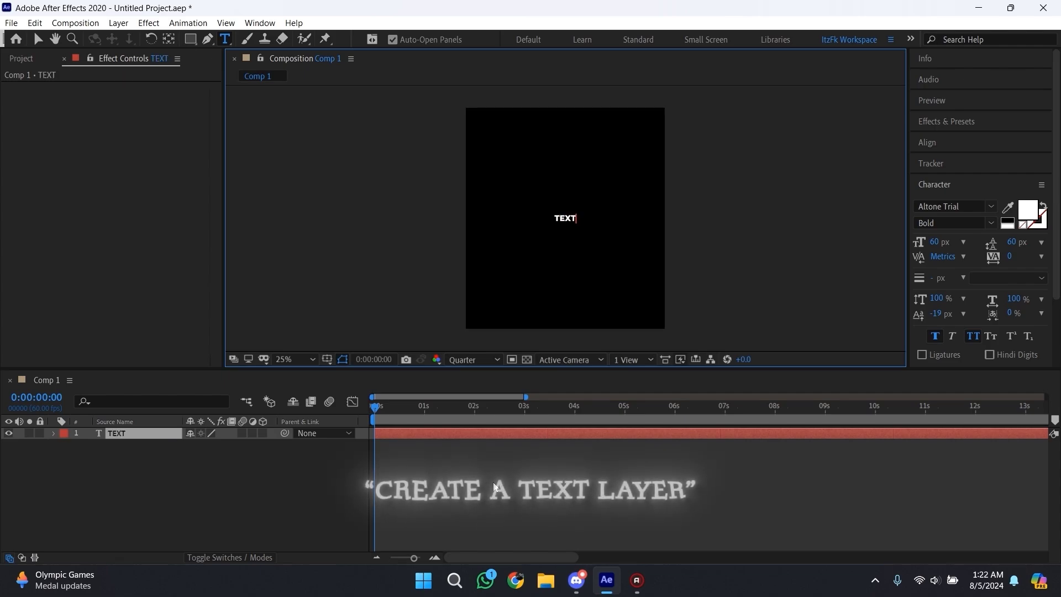
Create a text layer reading TEXT ANIMATION and apply the Slow Fade On preset to it at the start of the composition
text(ANIMATION)
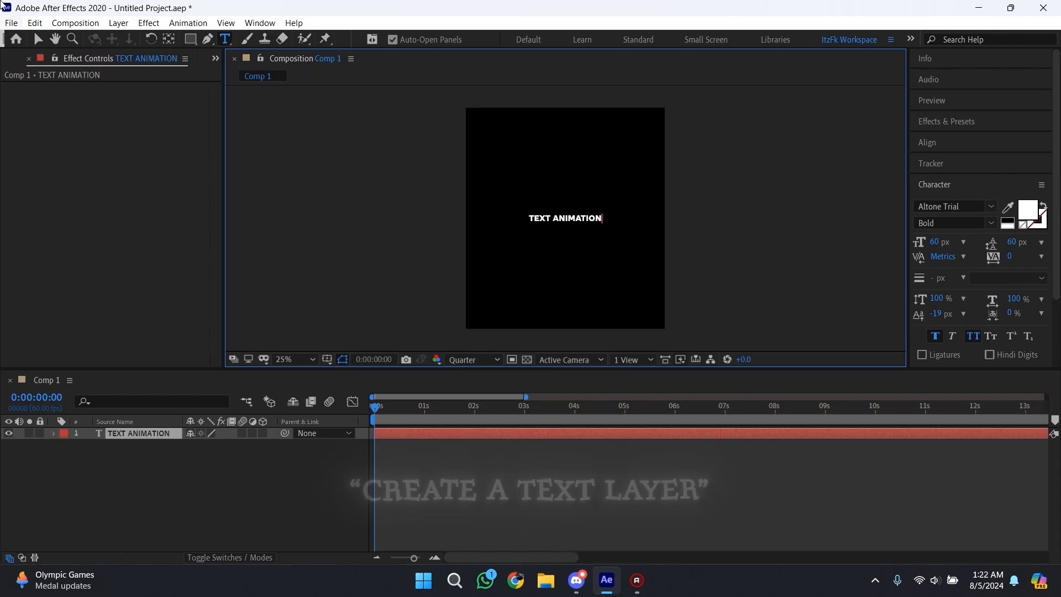
click(39, 41)
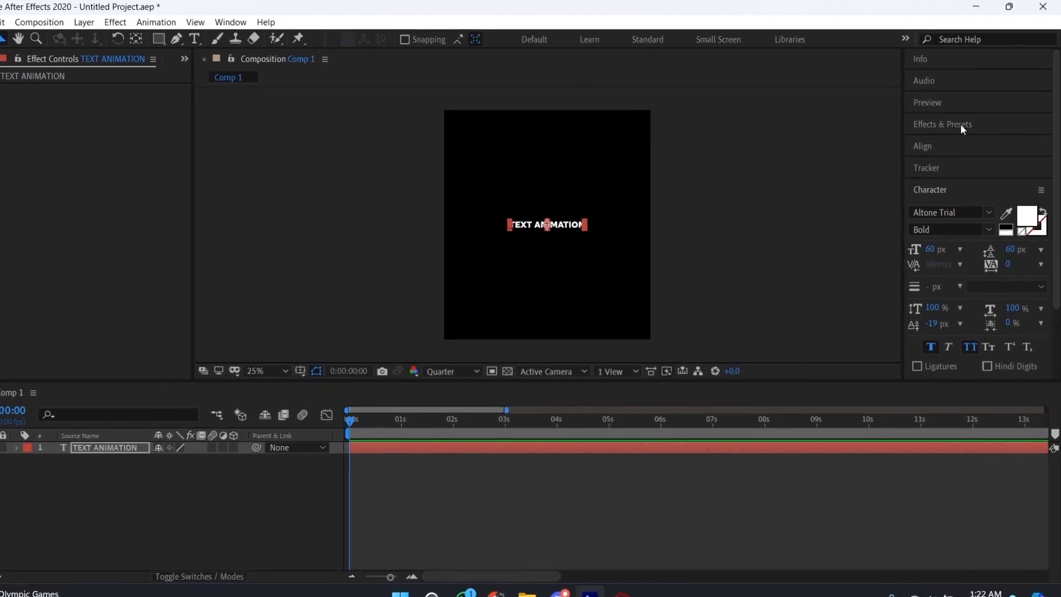
click(958, 123)
click(976, 140)
text(slow fade)
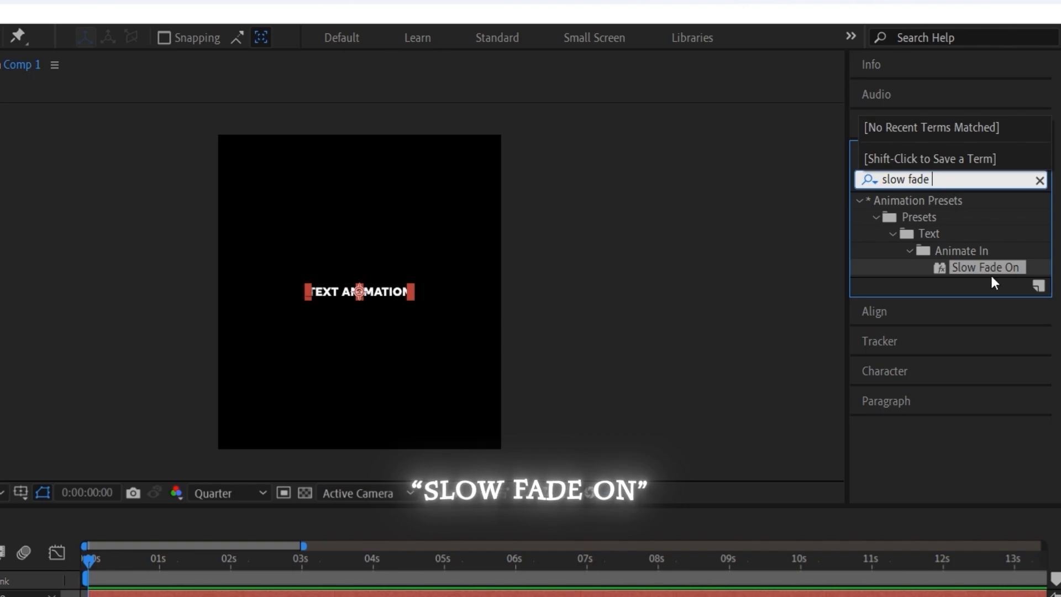
drag(989, 269, 474, 400)
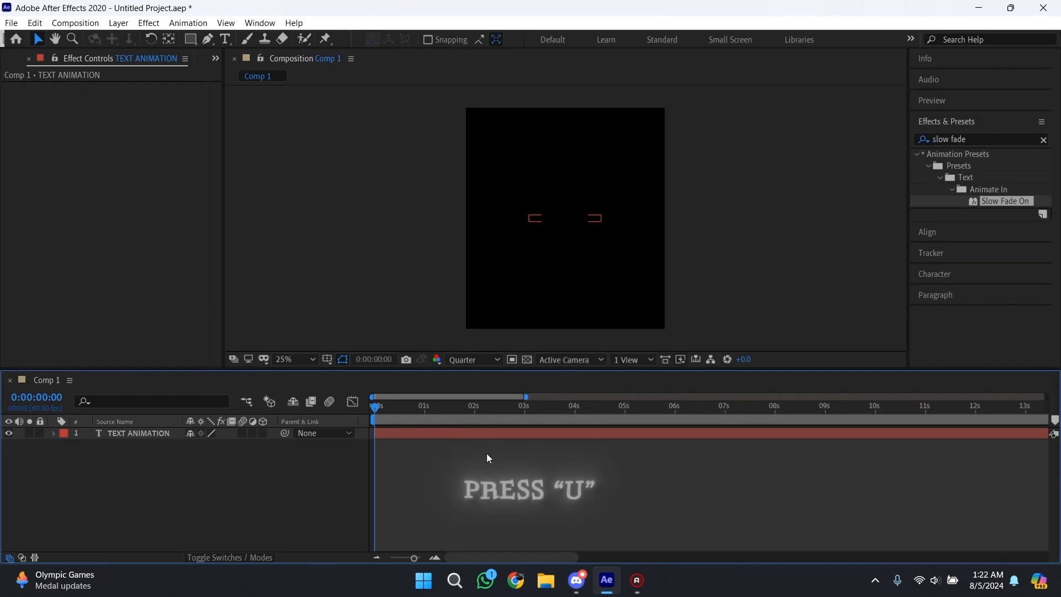
Reveal the text layer's keyframes, move the fade-in's last Offset keyframe earlier to about 1.6 s, and preview the animation
key(u)
click(467, 437)
key(minus)
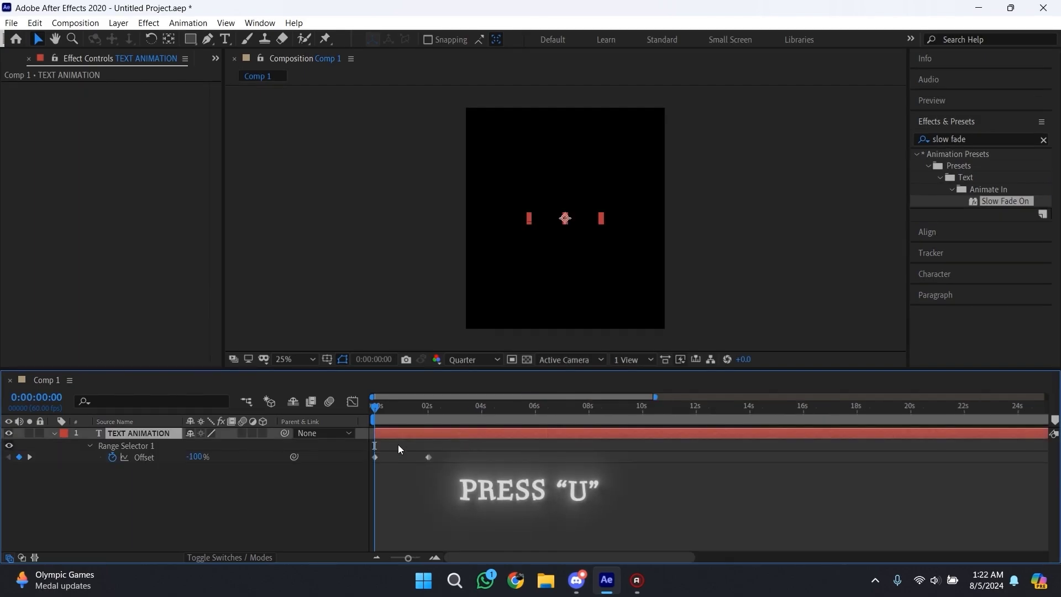
key(equal)
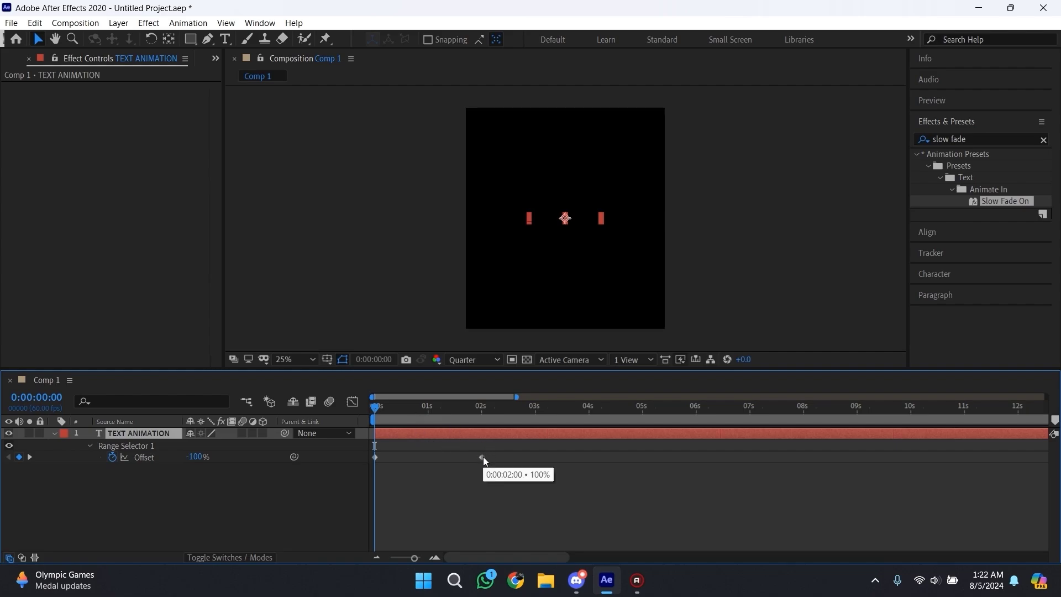
mouse_move(482, 456)
mouse_down()
mouse_move(428, 464)
mouse_move(555, 464)
mouse_move(482, 464)
mouse_up()
click(460, 455)
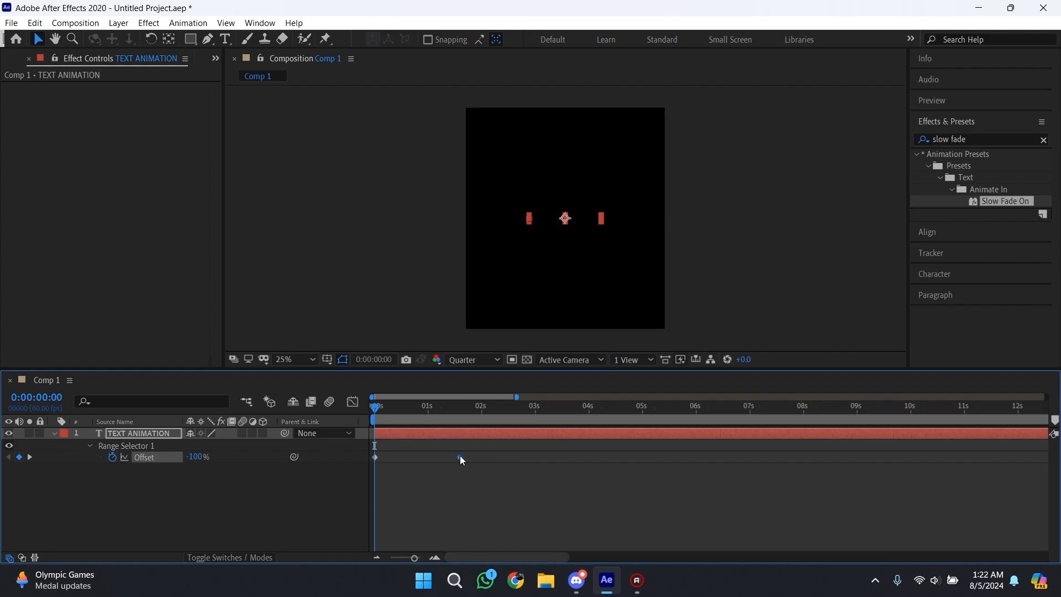
key(space)
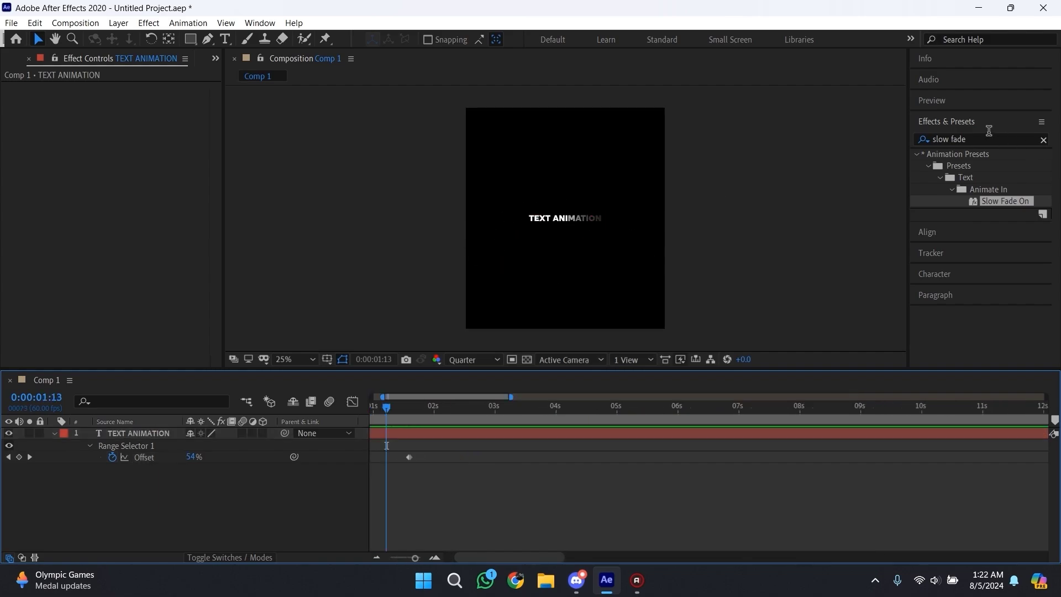
Find the Fade Out Slow text preset and apply it to the text layer at 0:00:01:13
click(988, 138)
text(fade ou)
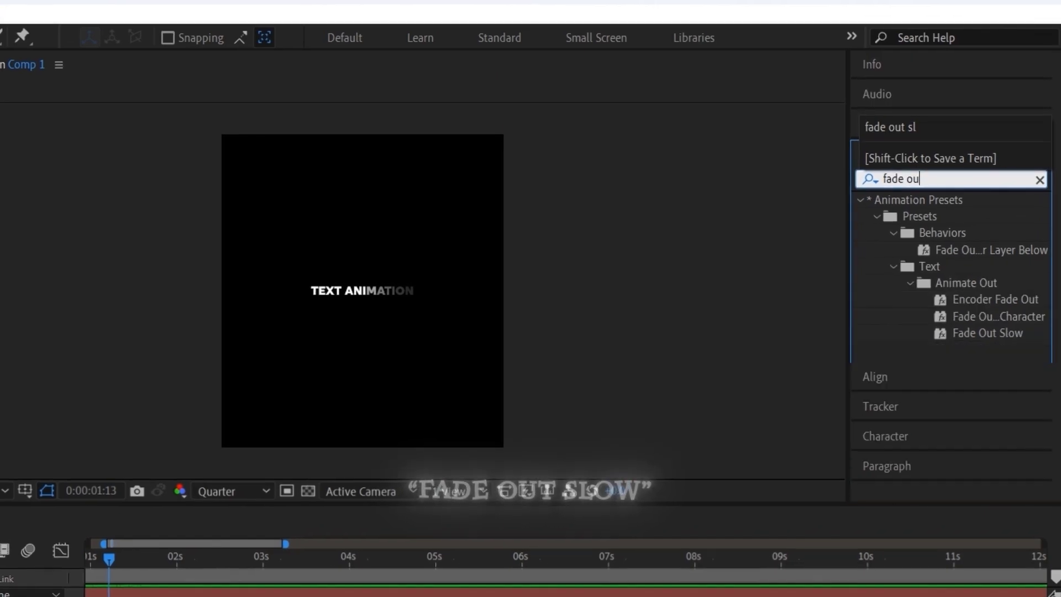
text(t slo)
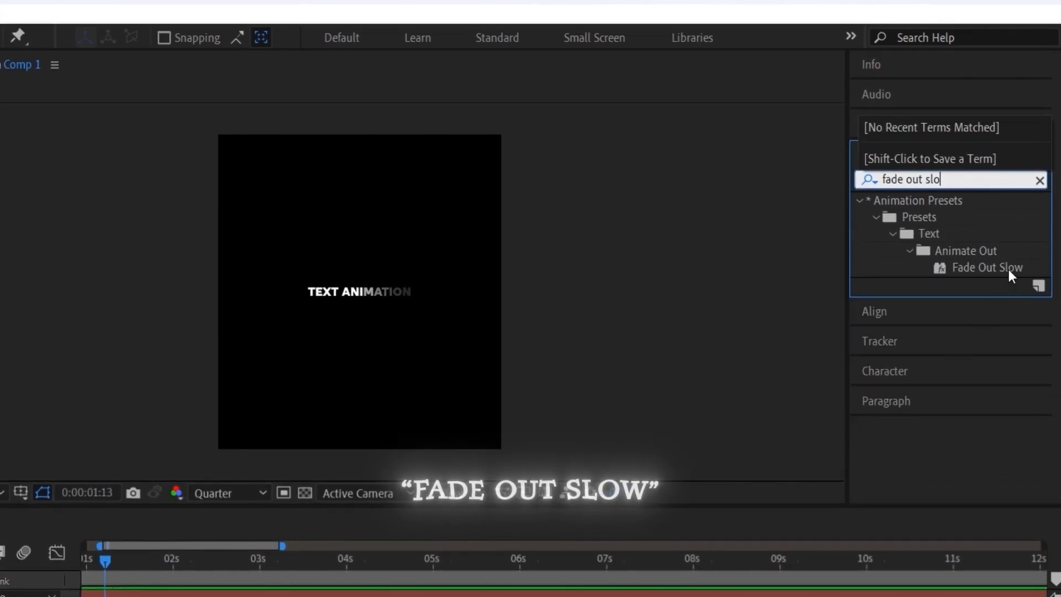
drag(1008, 269, 154, 592)
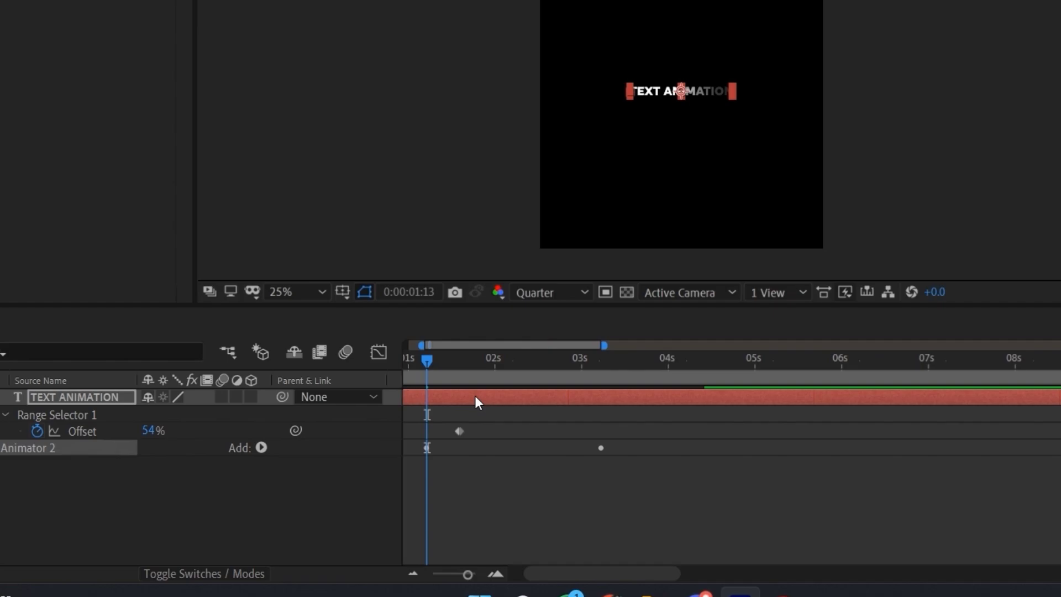
Display only the keyframed Offset properties of both text animators, with their keyframes in view from the start of the timeline
click(476, 395)
key(u)
key(u)
key(u)
scroll(456, 480, down, 1)
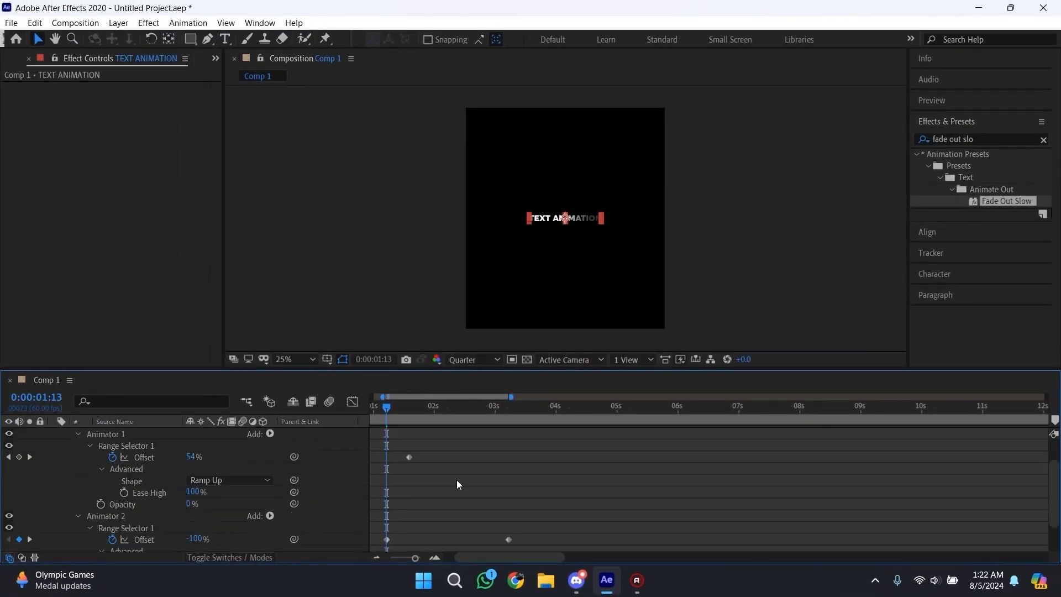
key(u)
click(439, 448)
click(436, 431)
scroll(431, 486, left, 2)
key(u)
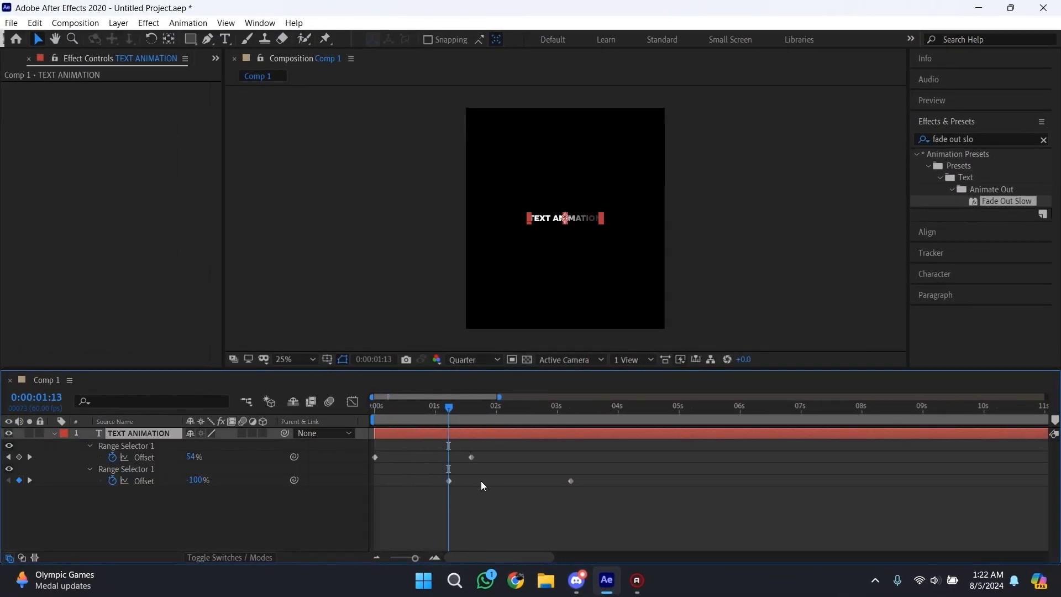
Move the fade-out's first Offset keyframe slightly earlier, to about 1.1 s, and preview the text animation from the start
key(minus)
drag(415, 479, 411, 479)
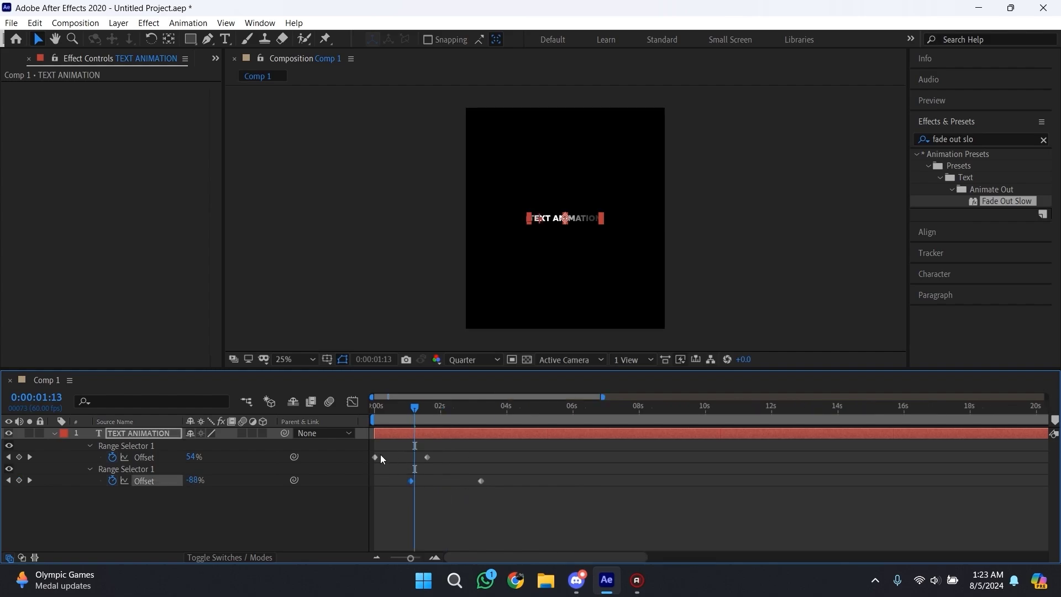
drag(421, 409, 367, 417)
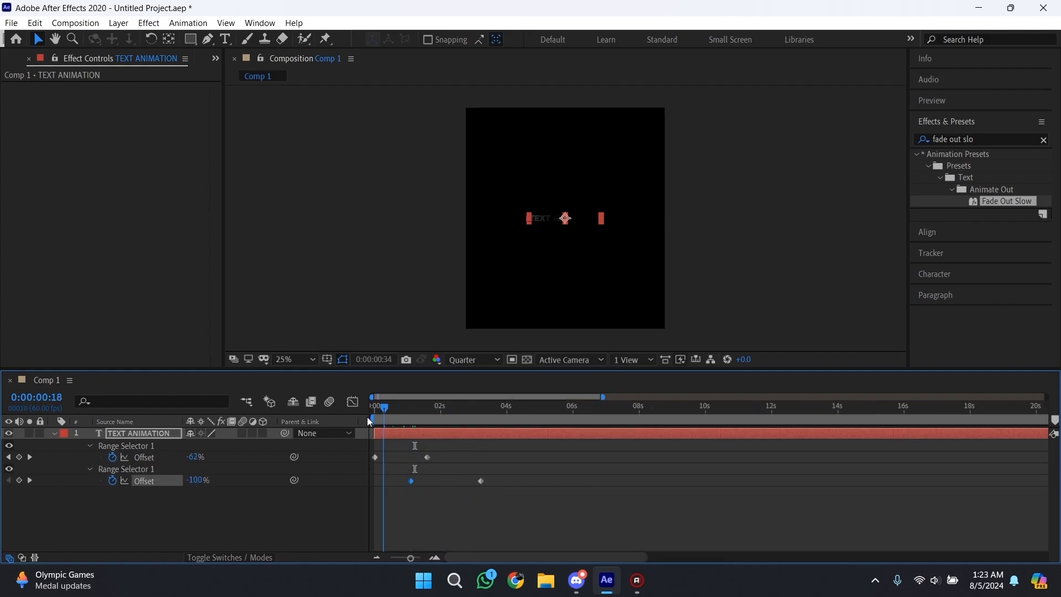
key(space)
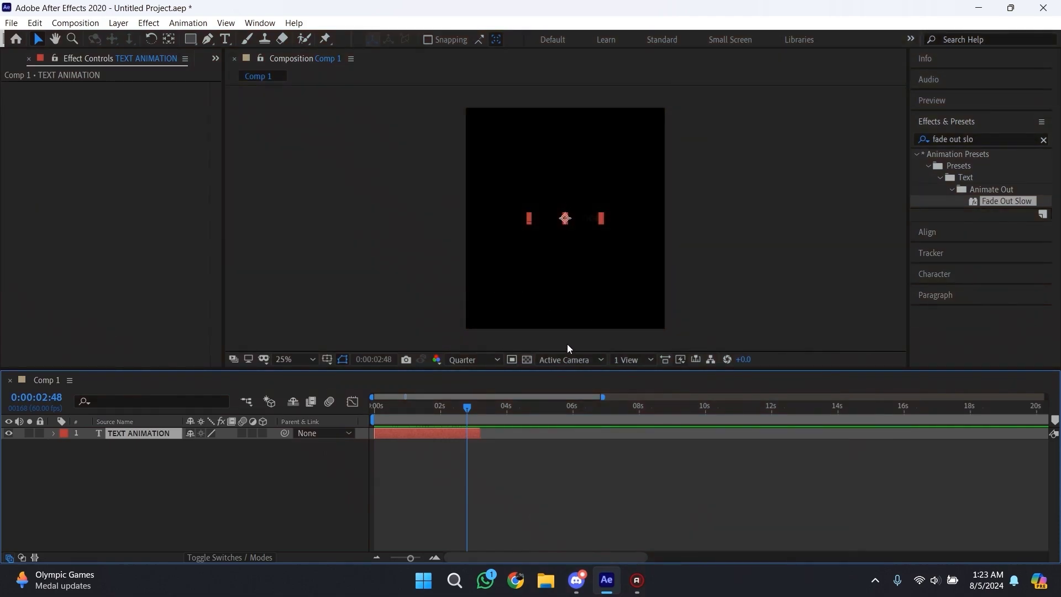
Keyframe the text layer's Position at its out point, 0:00:03:12, and set the X position to 510 at 0:00:00:00
key(o)
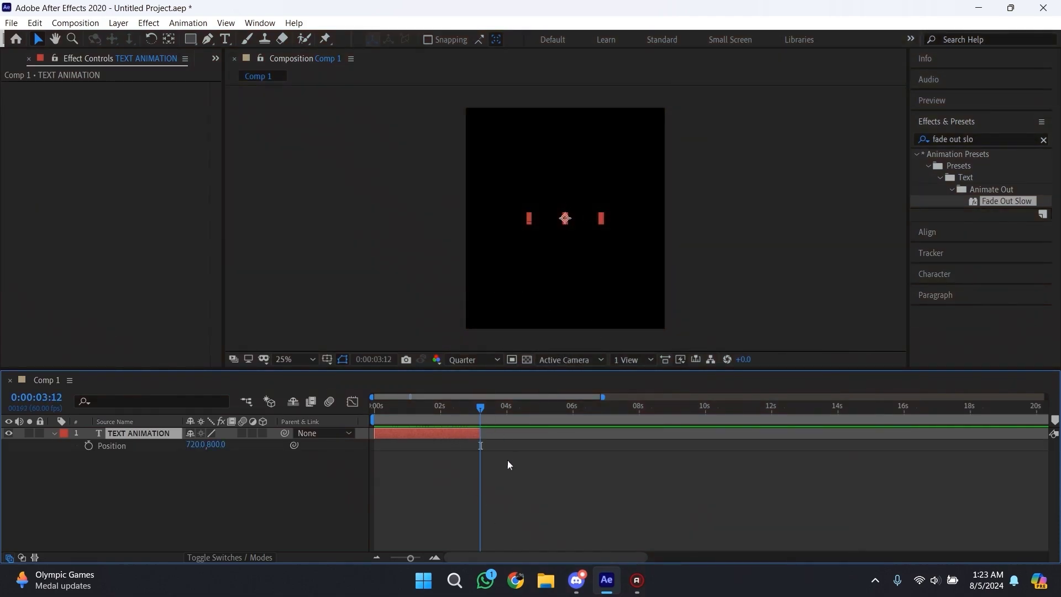
click(88, 445)
key(Home)
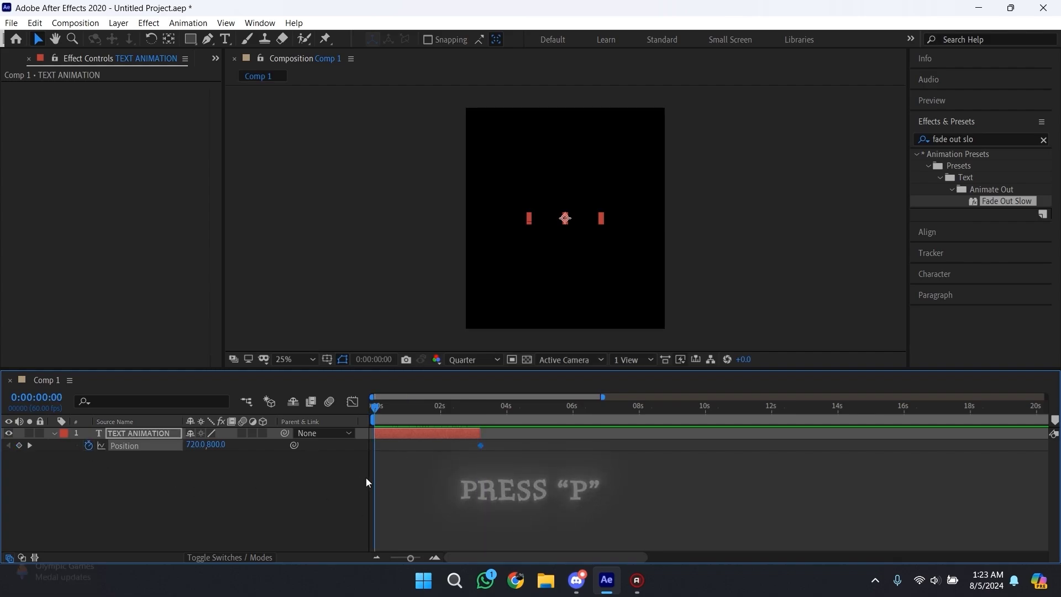
drag(195, 445, 219, 448)
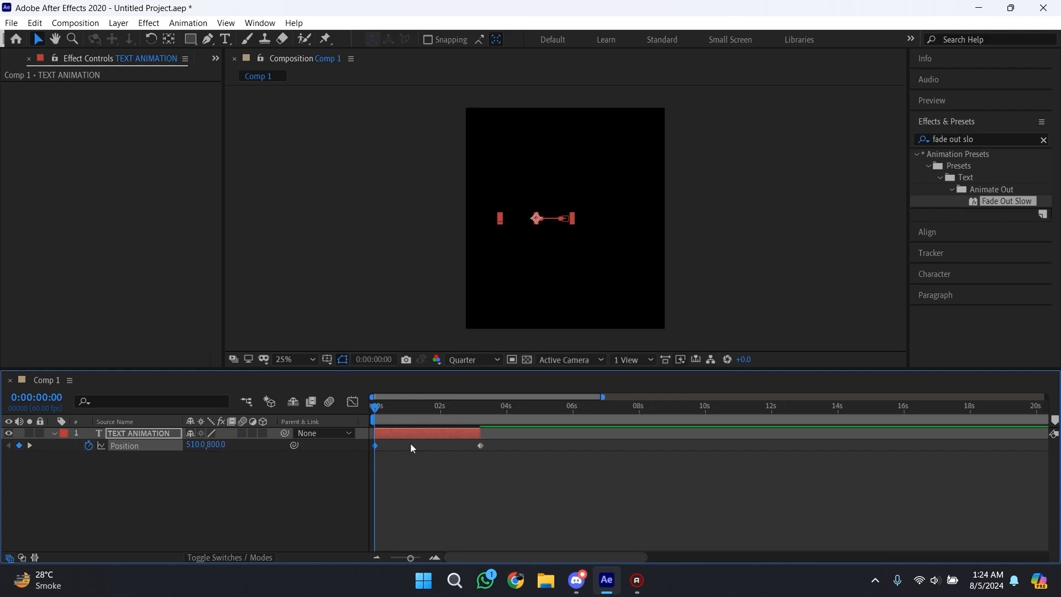
Apply Easy Ease to both Position keyframes and separate the position into X and Y dimensions
click(499, 476)
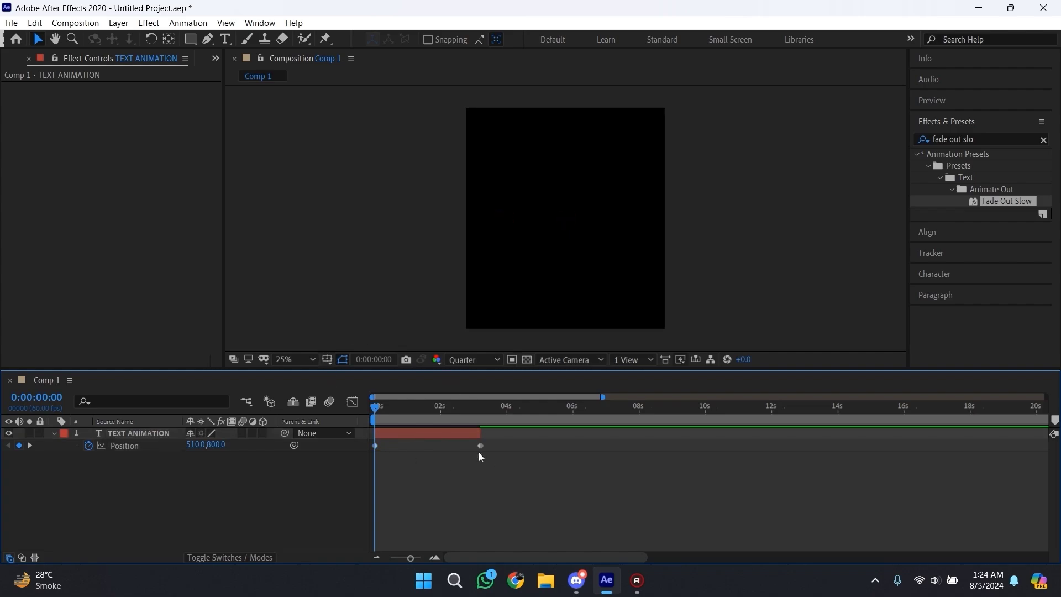
drag(541, 495, 347, 437)
key(F9)
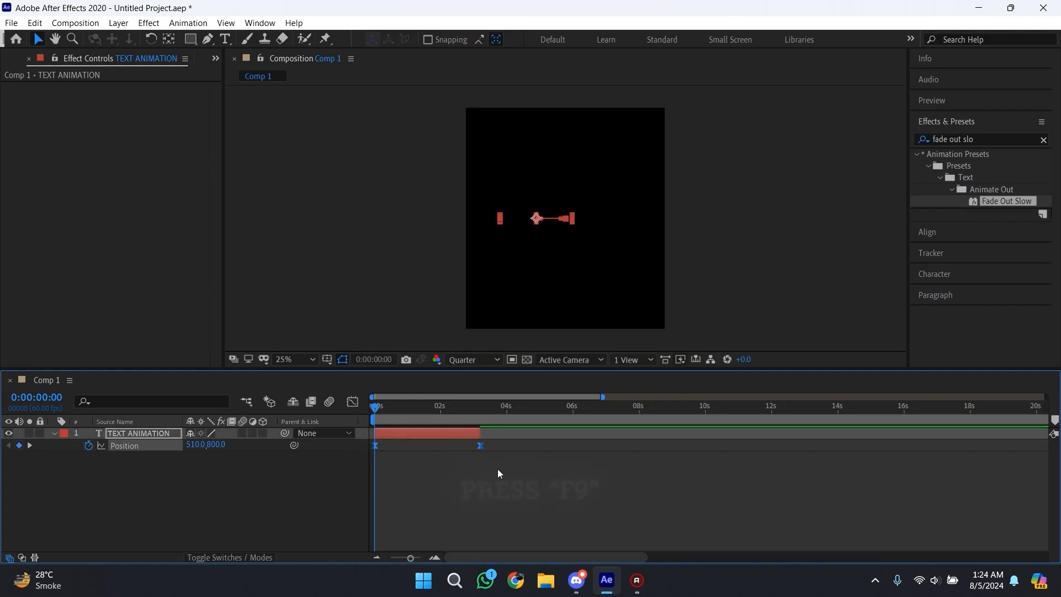
right_click(140, 445)
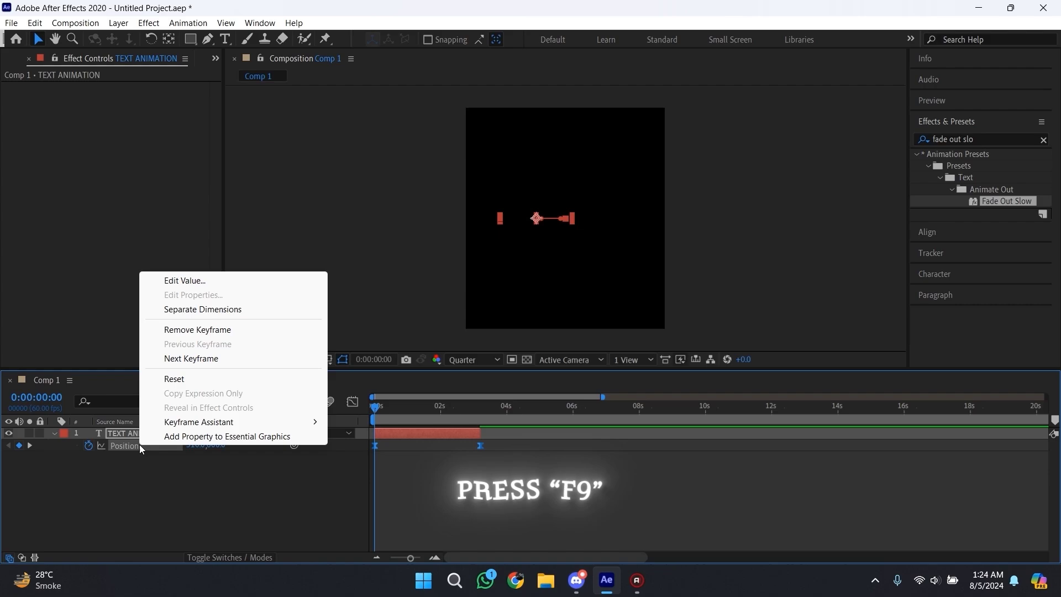
click(271, 310)
click(273, 482)
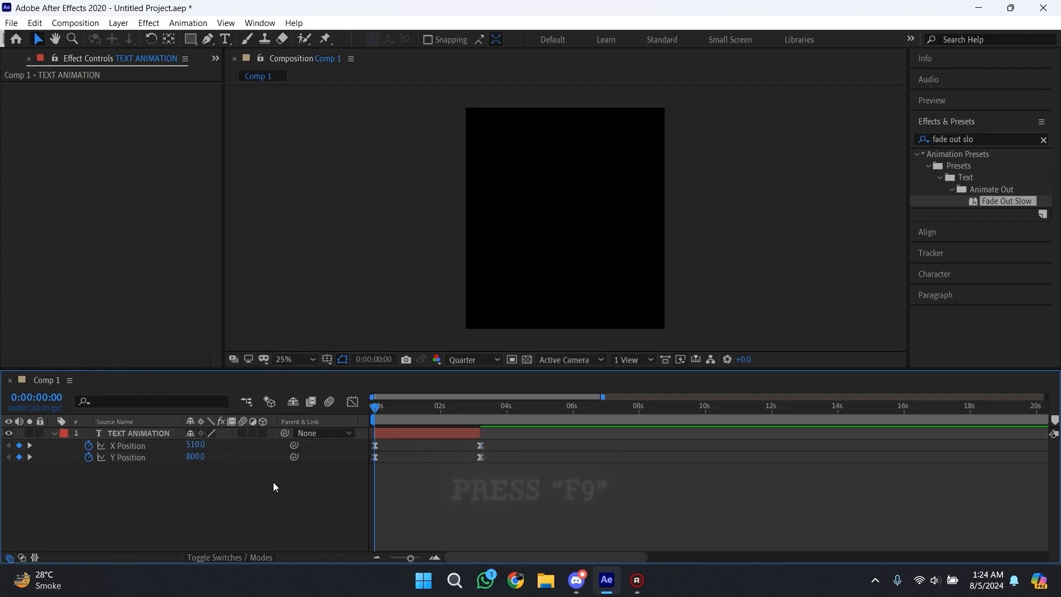
Open the X Position property in the graph editor and switch it to the value graph
click(143, 446)
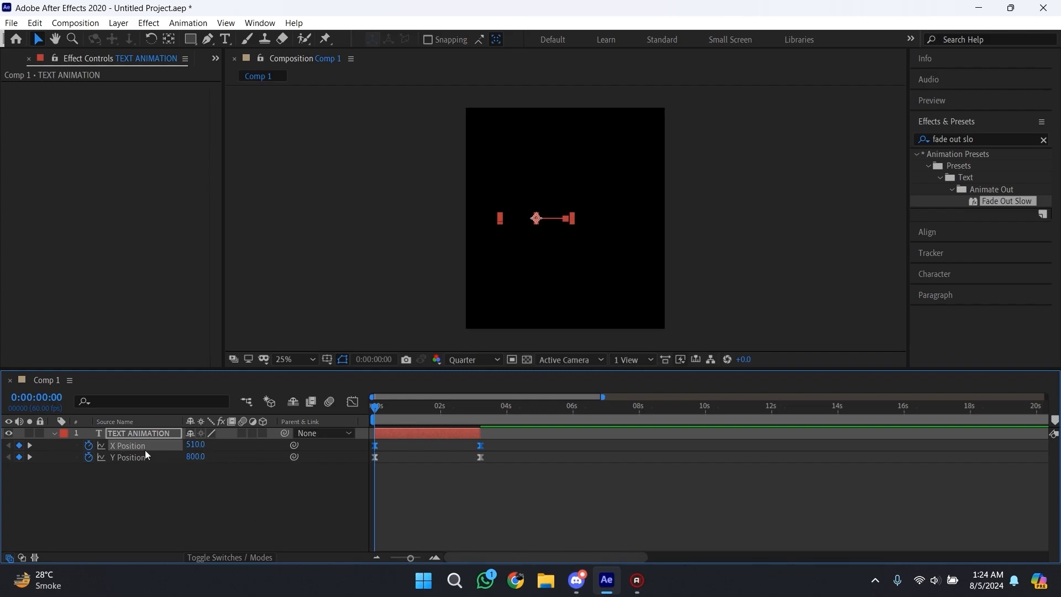
click(352, 403)
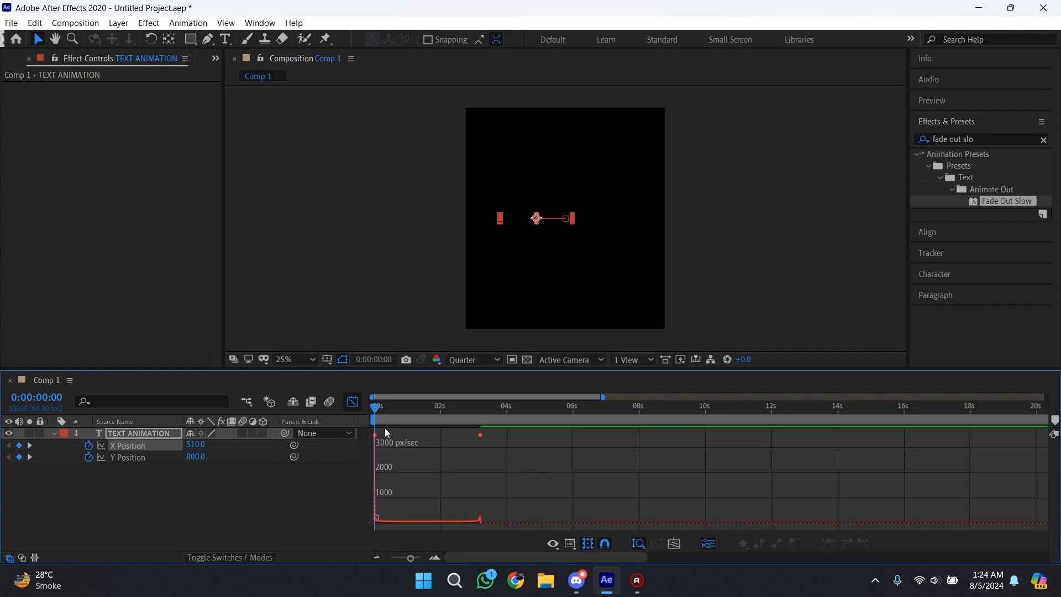
right_click(568, 481)
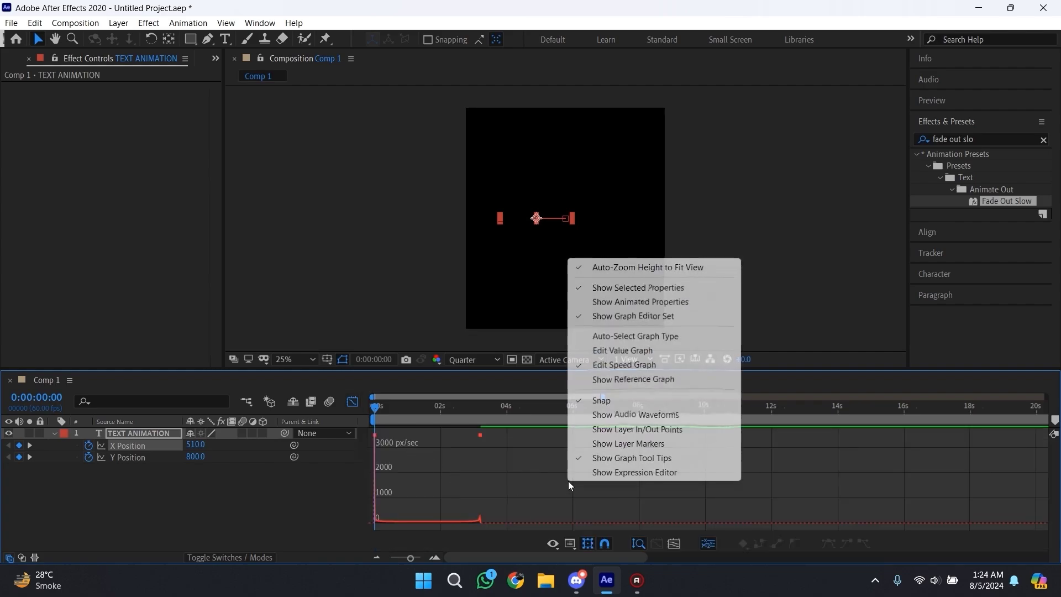
click(628, 353)
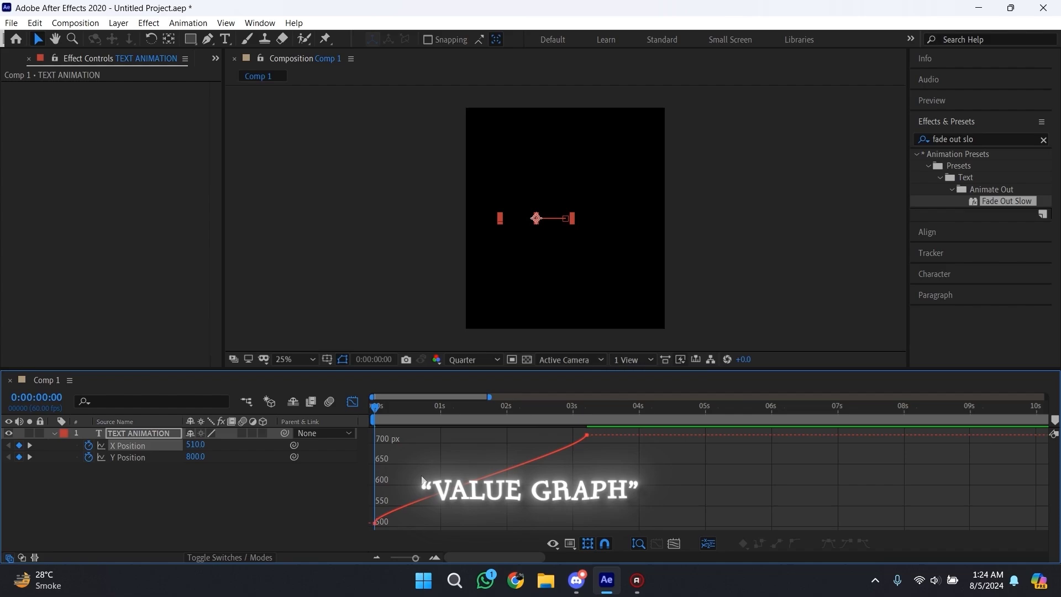
Reshape the X Position curve to rise steeply at the start and flatten toward the last keyframe, and preview the animation
click(439, 493)
click(375, 523)
drag(376, 508, 389, 468)
drag(586, 449, 427, 443)
key(space)
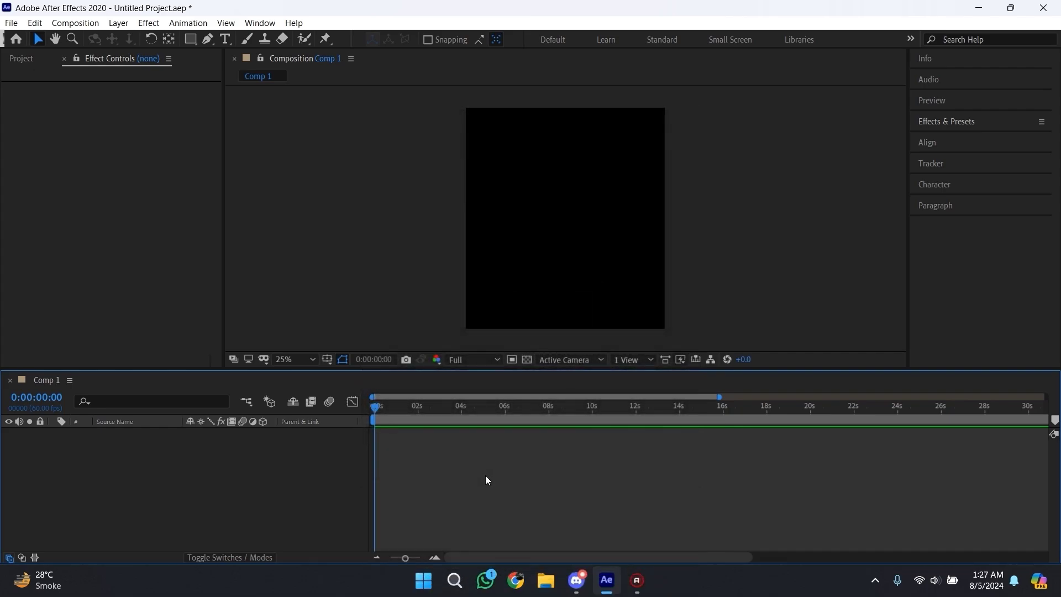
Create a text layer reading TEXT ANIMATION in the empty composition and select it
key(ctrl+alt+shift+t)
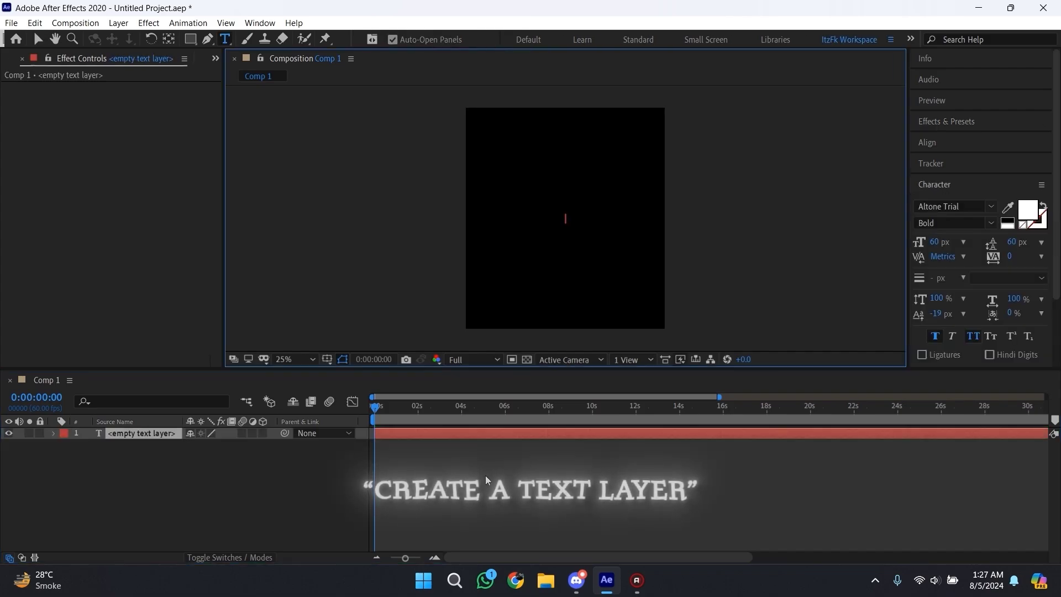
text(TEXT ANIMATION)
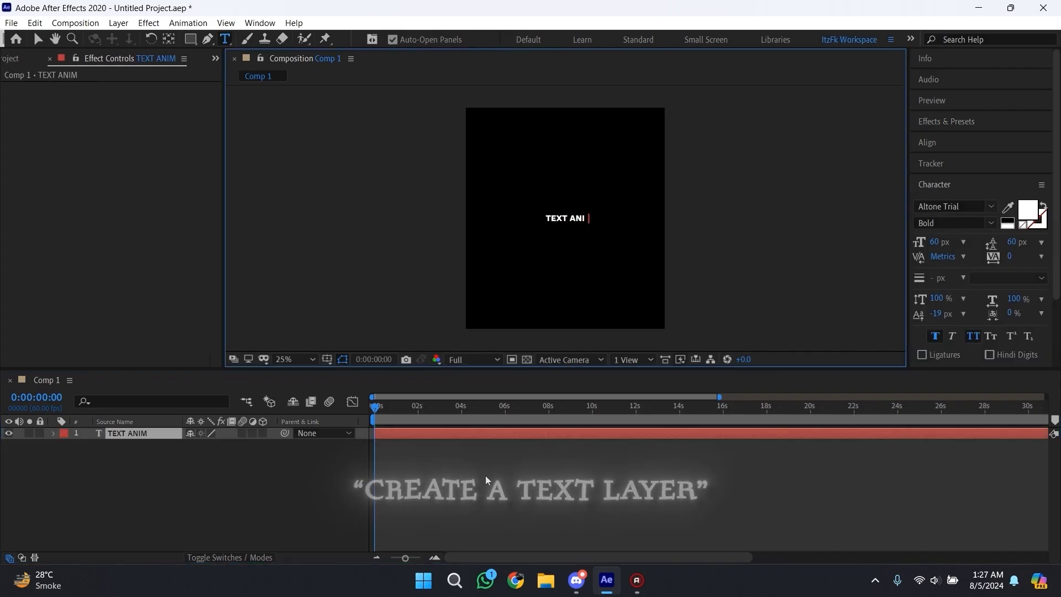
click(470, 433)
Apply the Slow Fade On preset to the selected text layer through the effects search and preview the fade
key(ctrl+space)
text(slow f)
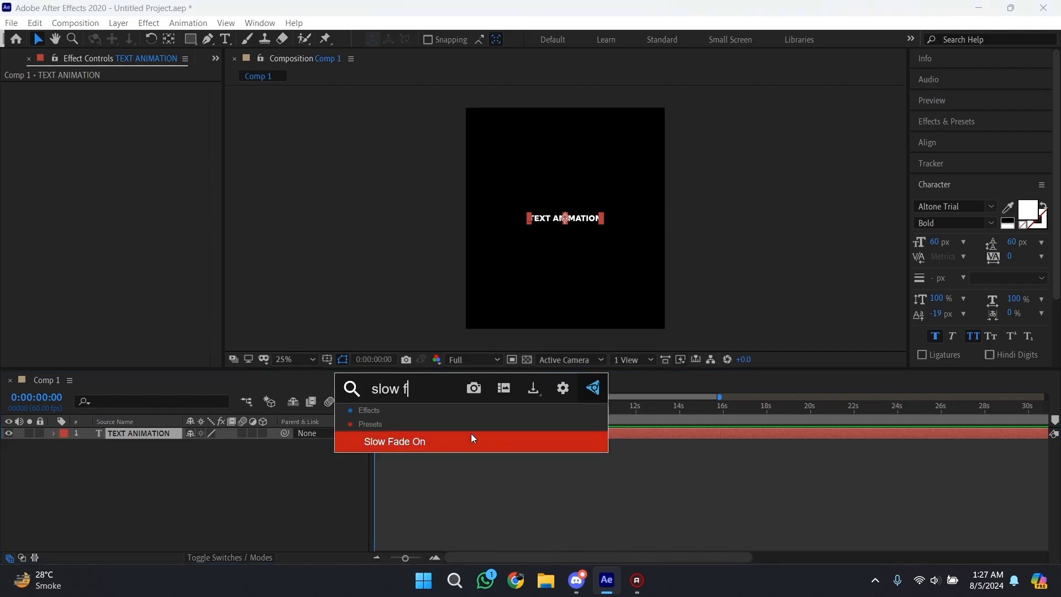
key(Return)
key(space)
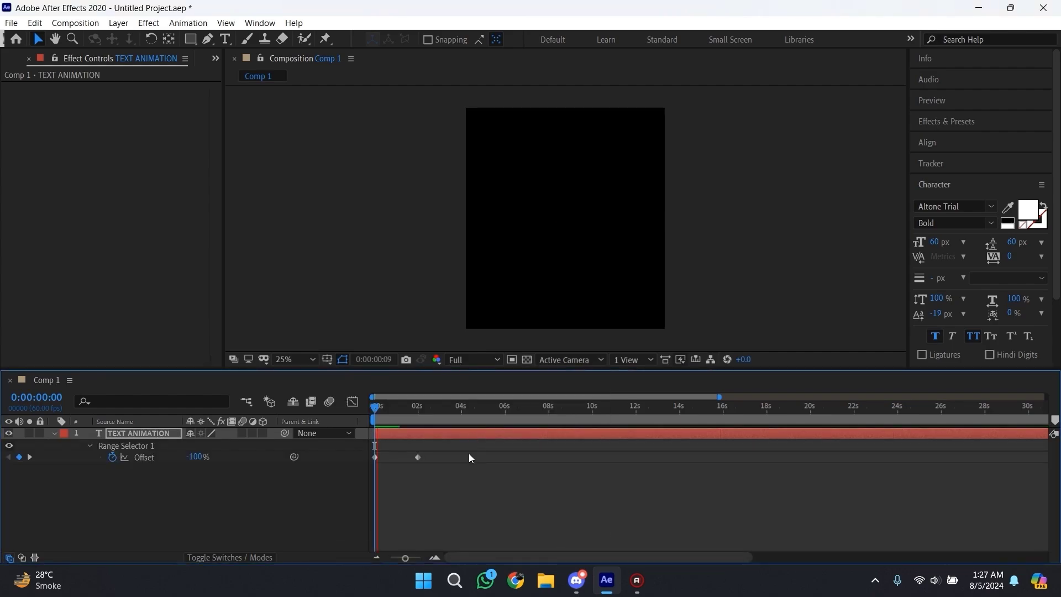
Add Position and Rotation keyframes to the TEXT ANIMATION layer at 0:00:02:34, just after the fade ends
key(space)
key(u)
mouse_move(410, 409)
mouse_down()
mouse_move(432, 410)
mouse_move(385, 406)
mouse_move(430, 414)
mouse_up()
key(u)
scroll(431, 414, up, 2)
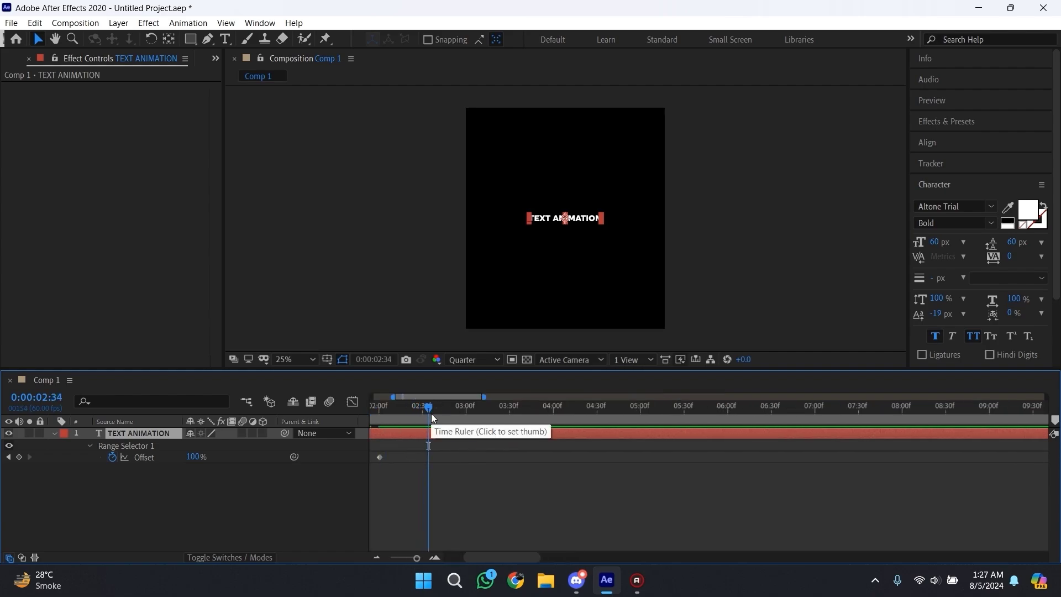
key(minus)
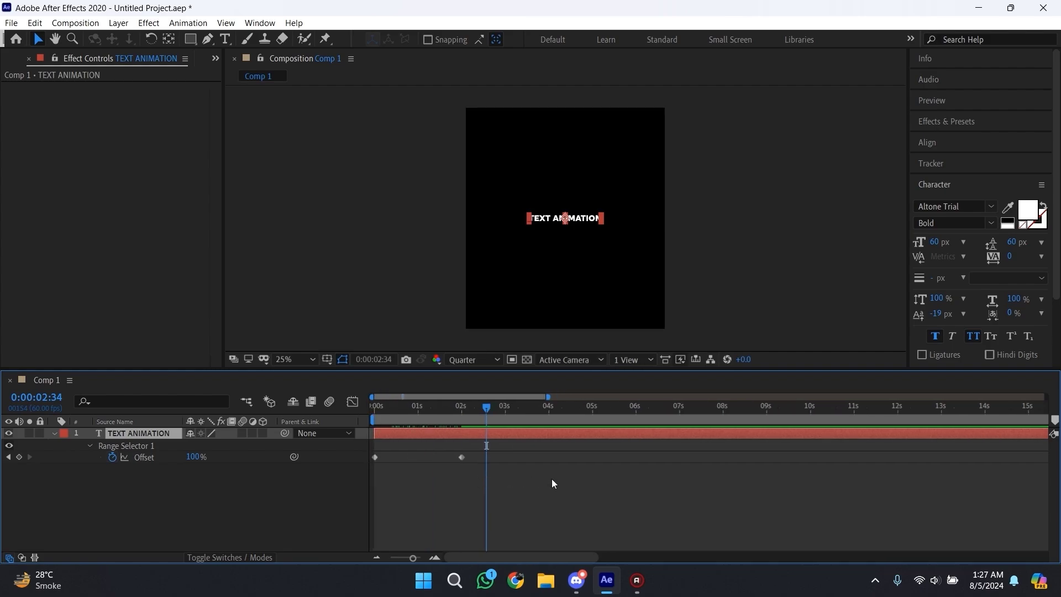
key(alt+shift+p)
key(alt+shift+r)
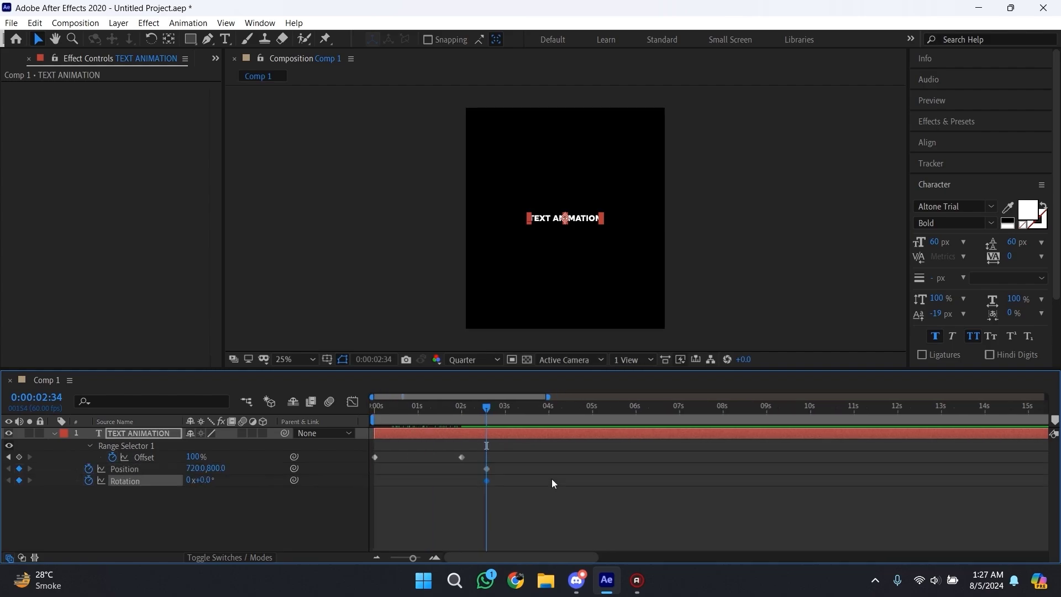
key(minus)
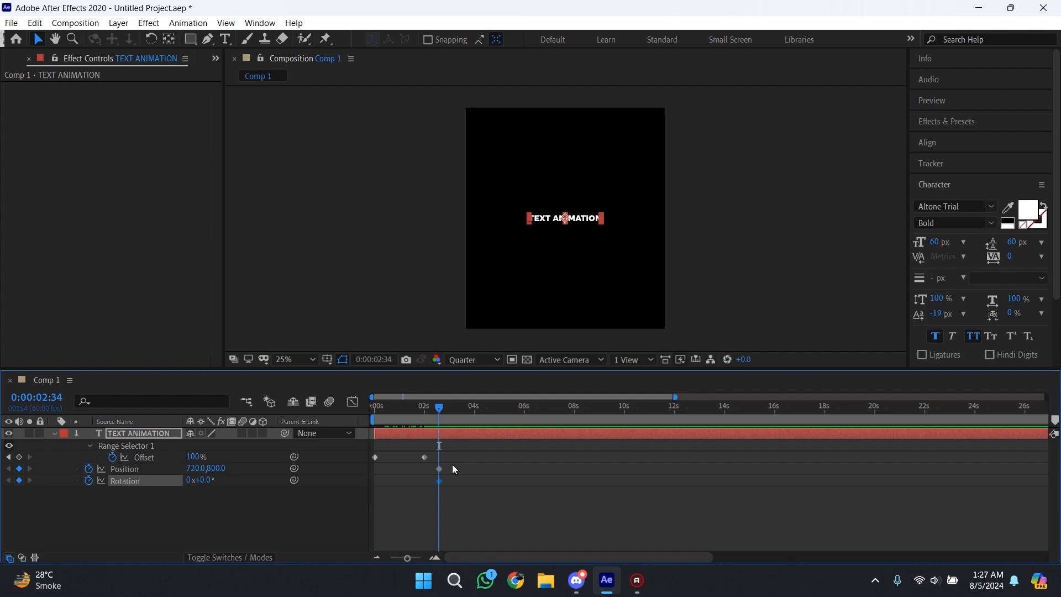
Show the text layer's Rotation and Position properties in turn, and bring back all its keyframed properties
key(u)
click(460, 433)
key(r)
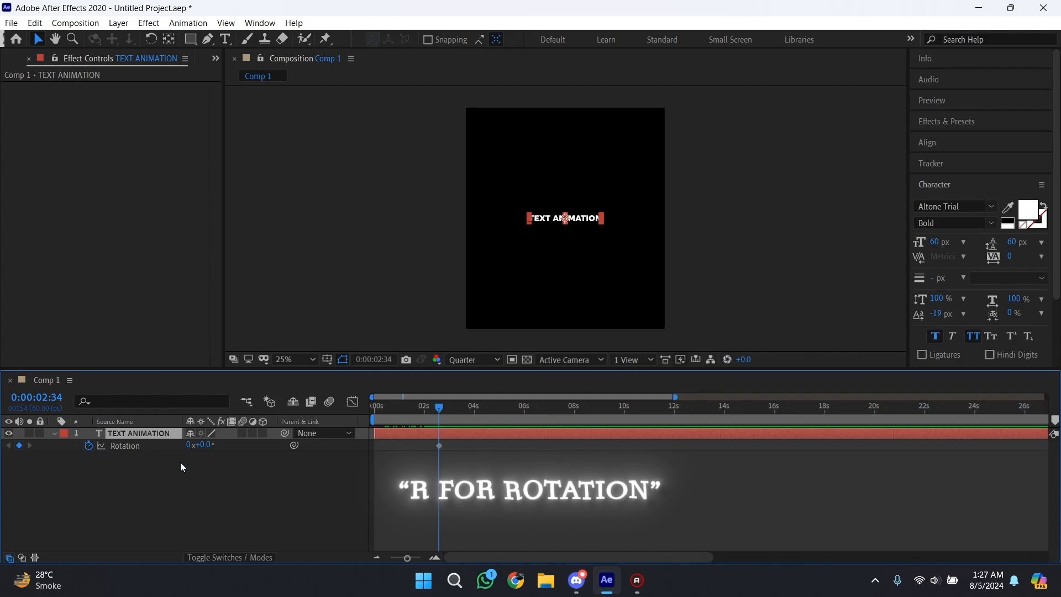
key(p)
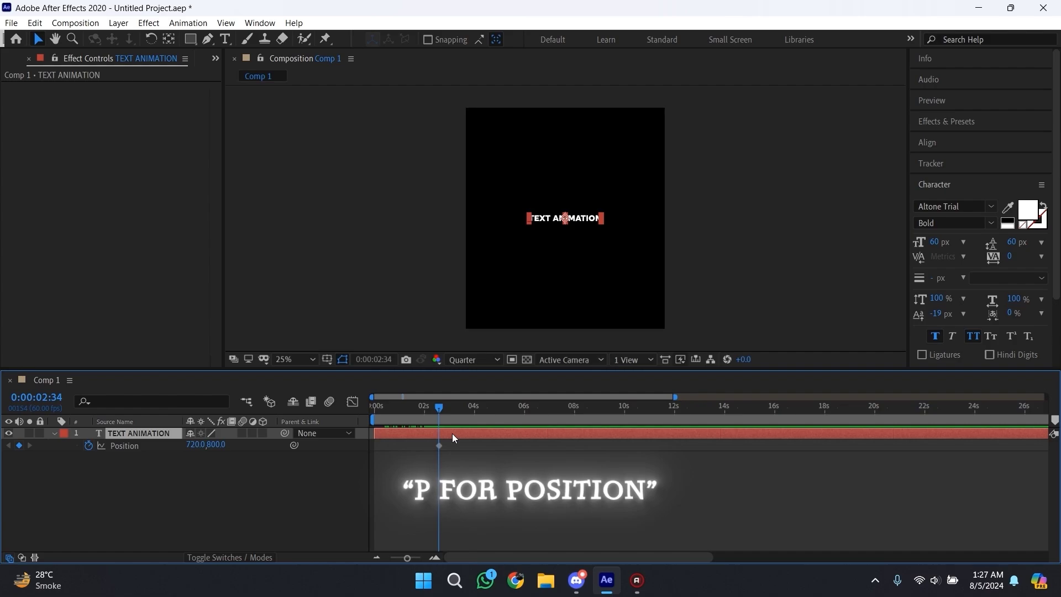
key(u)
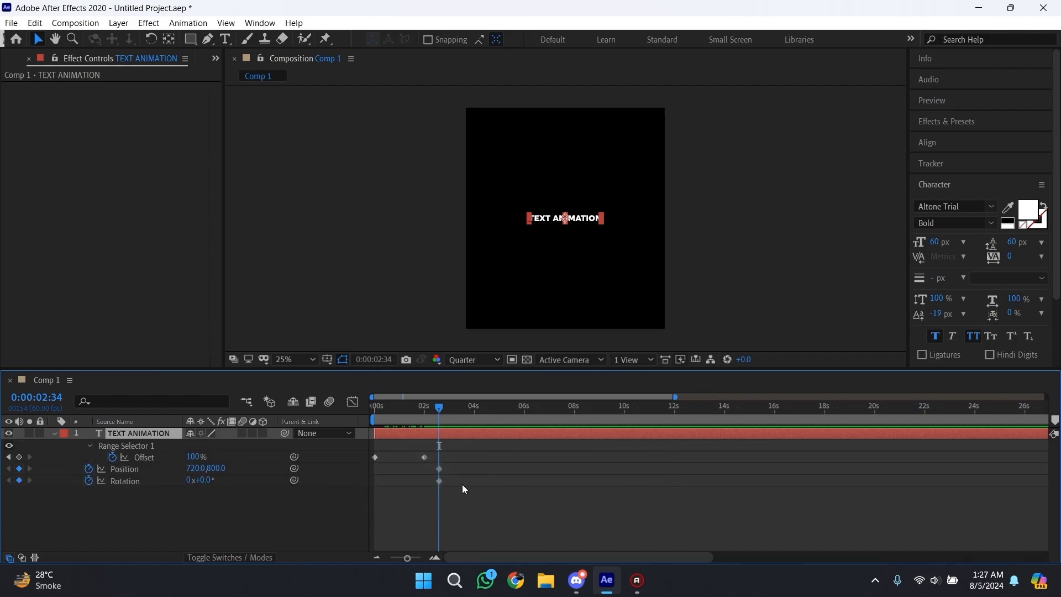
At the start of the composition, set the text layer's Position to 550, 716 and its Rotation to -10°
key(Home)
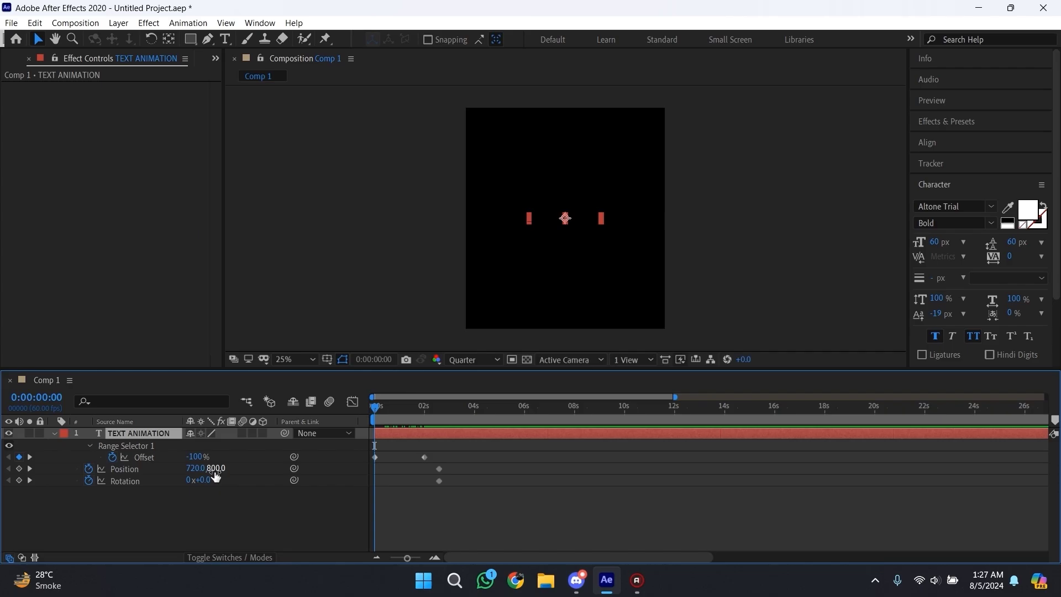
drag(198, 469, 175, 473)
key(ctrl+z)
drag(84, 473, 77, 473)
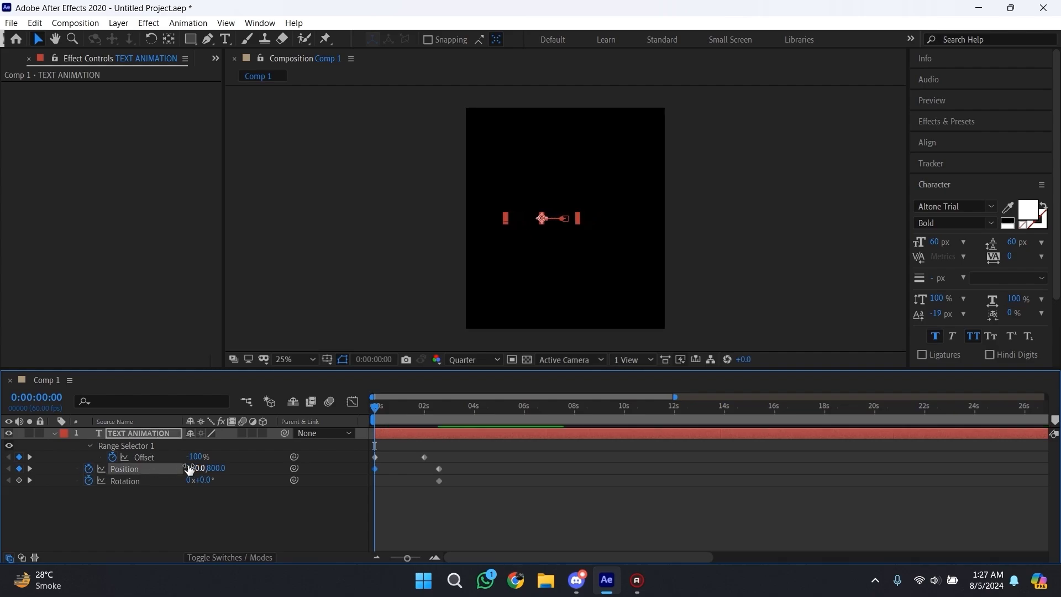
drag(219, 471, 191, 470)
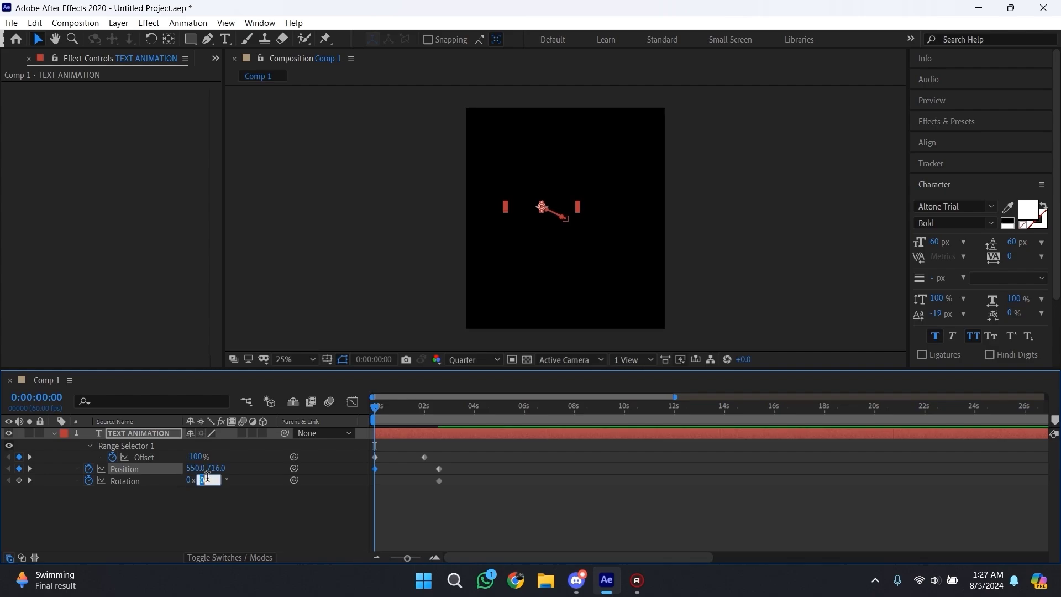
text(-100)
key(Return)
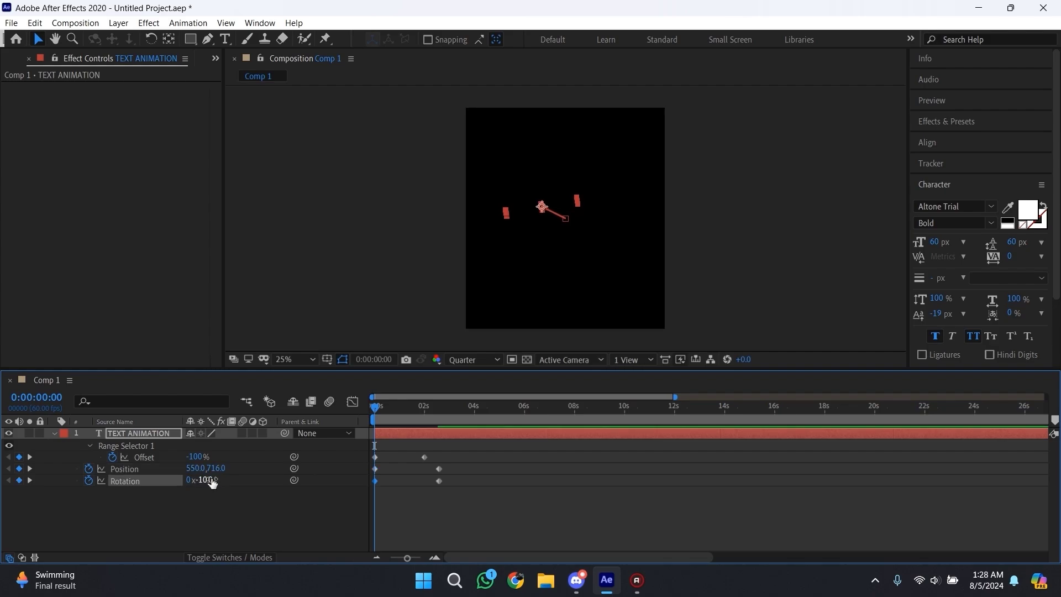
Apply Easy Ease to all Position and Rotation keyframes and display them as a speed graph
drag(473, 464, 366, 490)
key(F9)
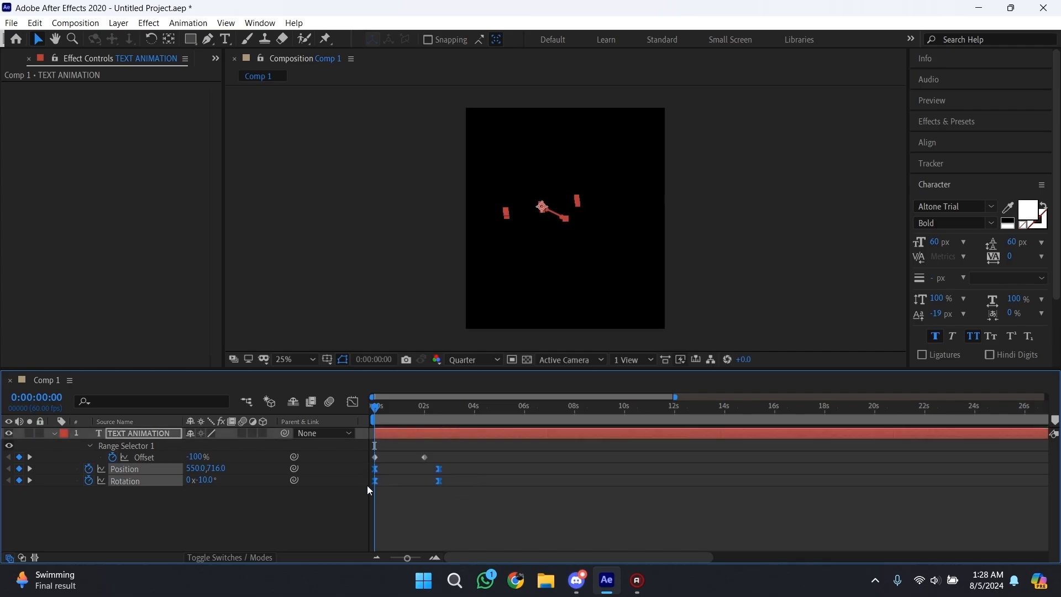
click(352, 402)
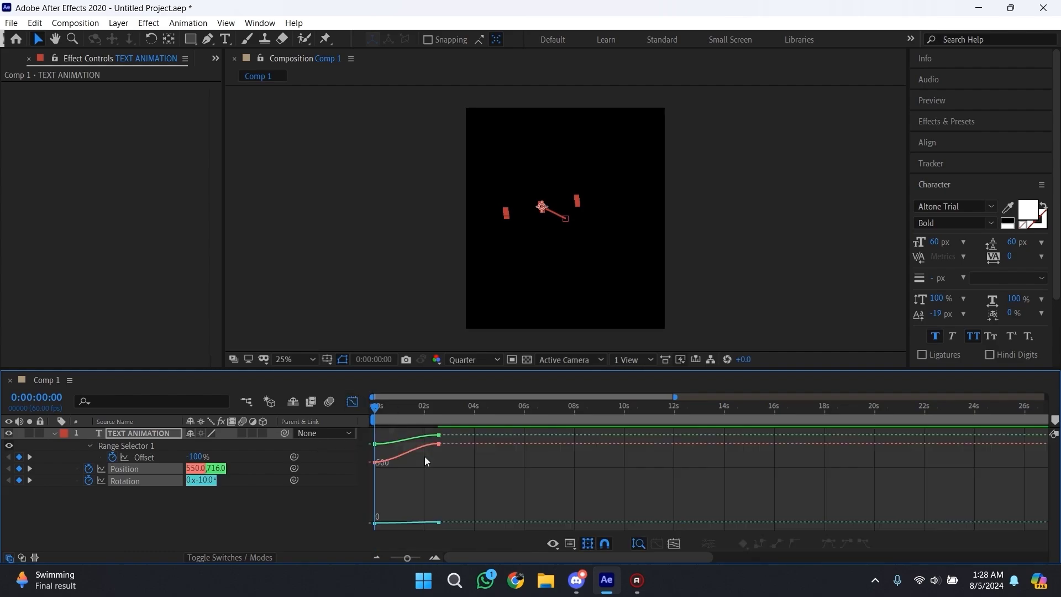
right_click(480, 490)
click(505, 376)
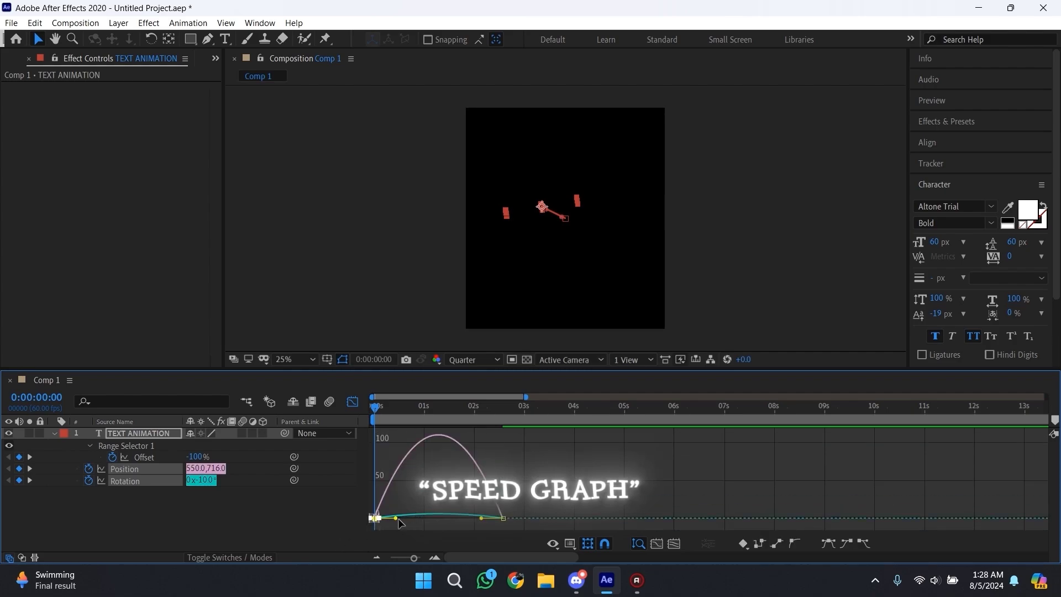
Reshape the speed curves to start fast and slow gradually toward the last keyframe, and preview the motion
drag(394, 521, 349, 529)
key(space)
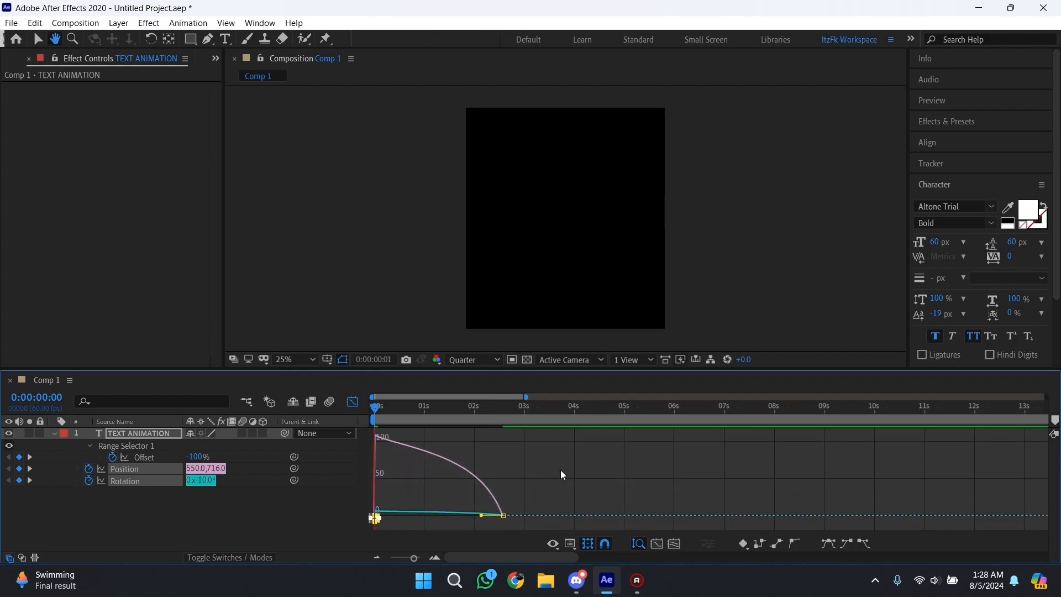
drag(481, 518, 469, 519)
key(space)
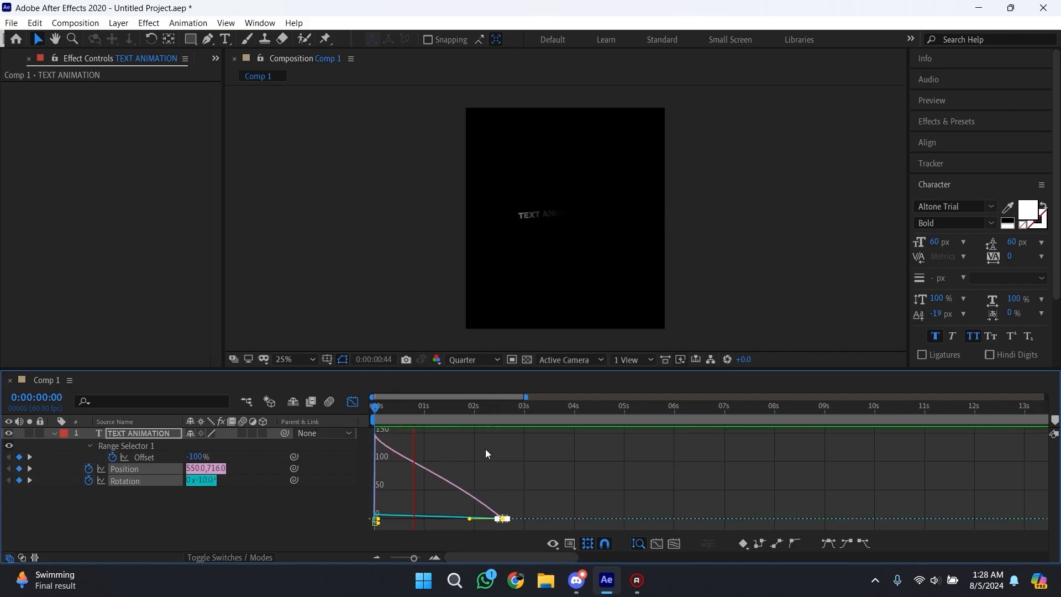
Preview a starting Rotation of -20° on the text layer, and settle on -15° for the first keyframe
drag(421, 423, 359, 441)
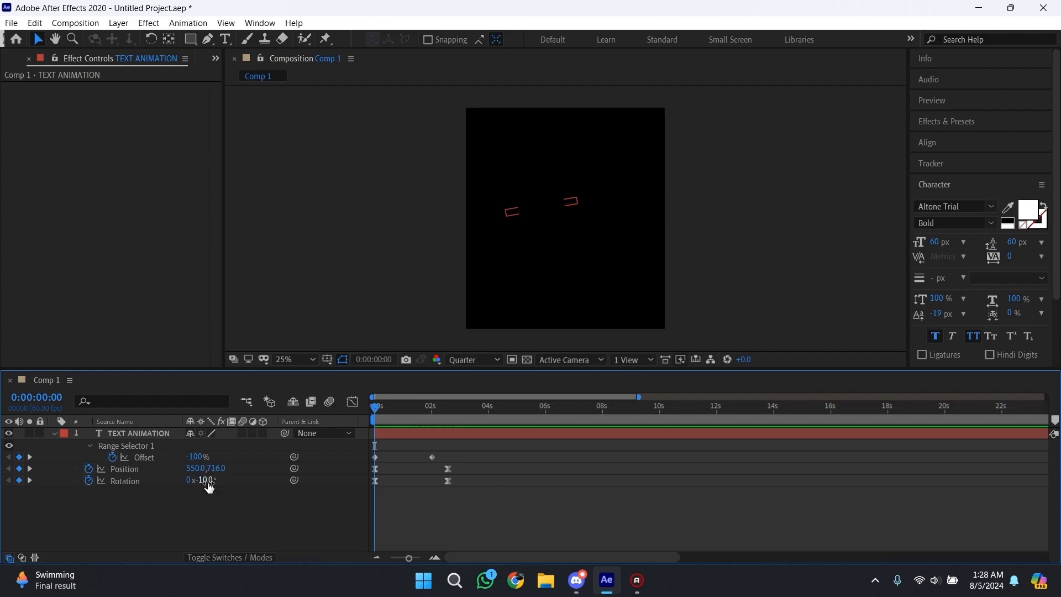
text(50)
key(Return)
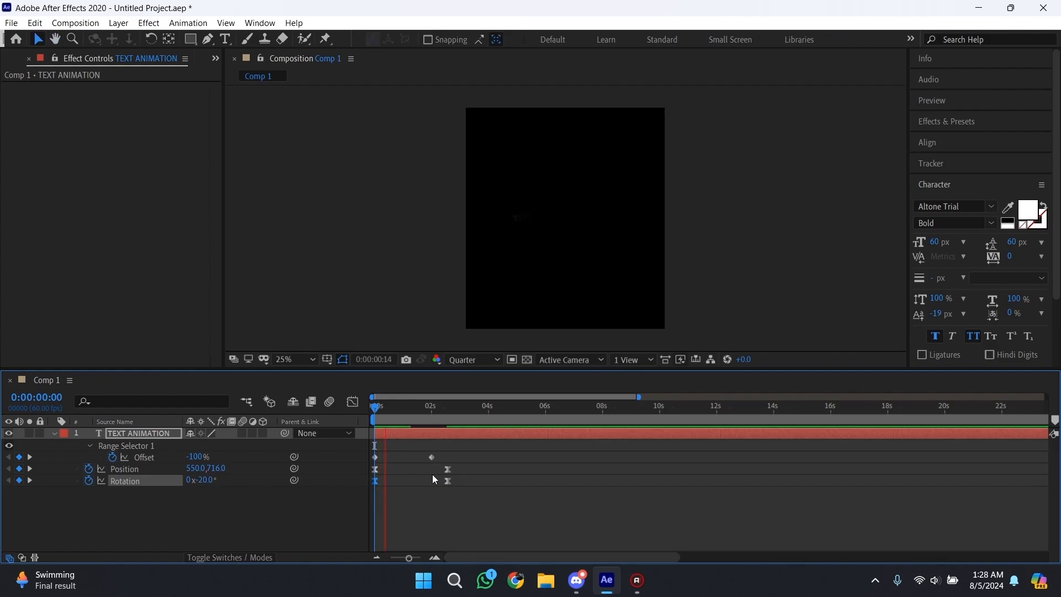
key(space)
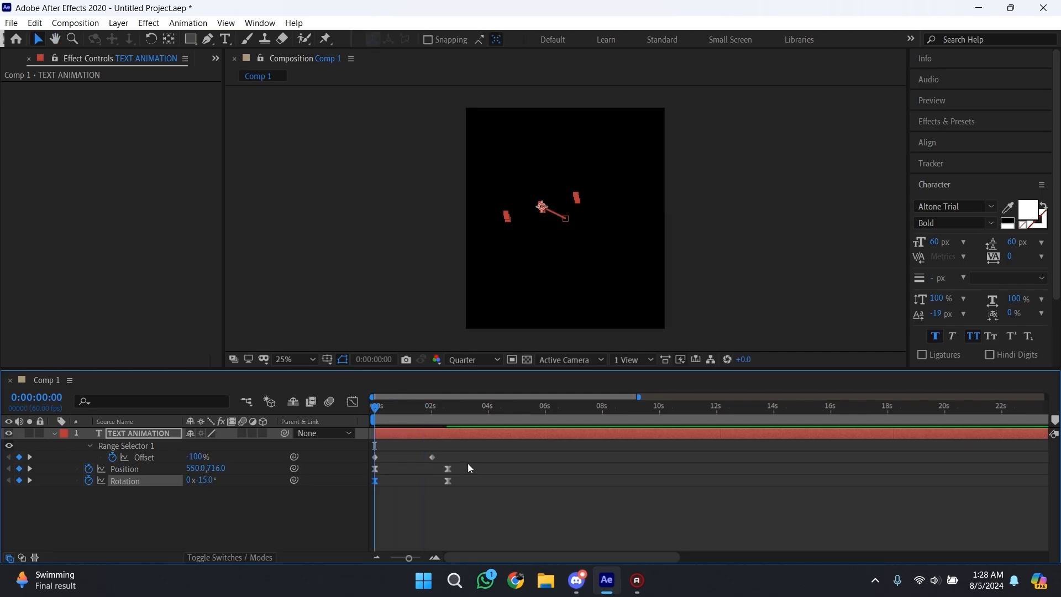
click(471, 468)
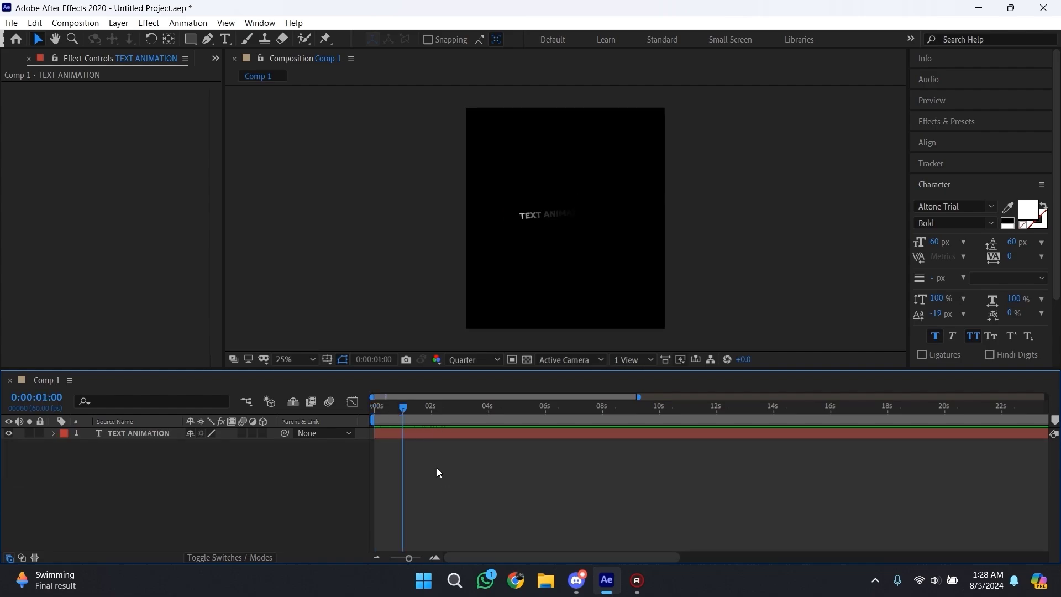
Create a second TEXT ANIMATION text layer below the first line and apply the Slow Fade On preset to it
key(ctrl+alt+shift+t)
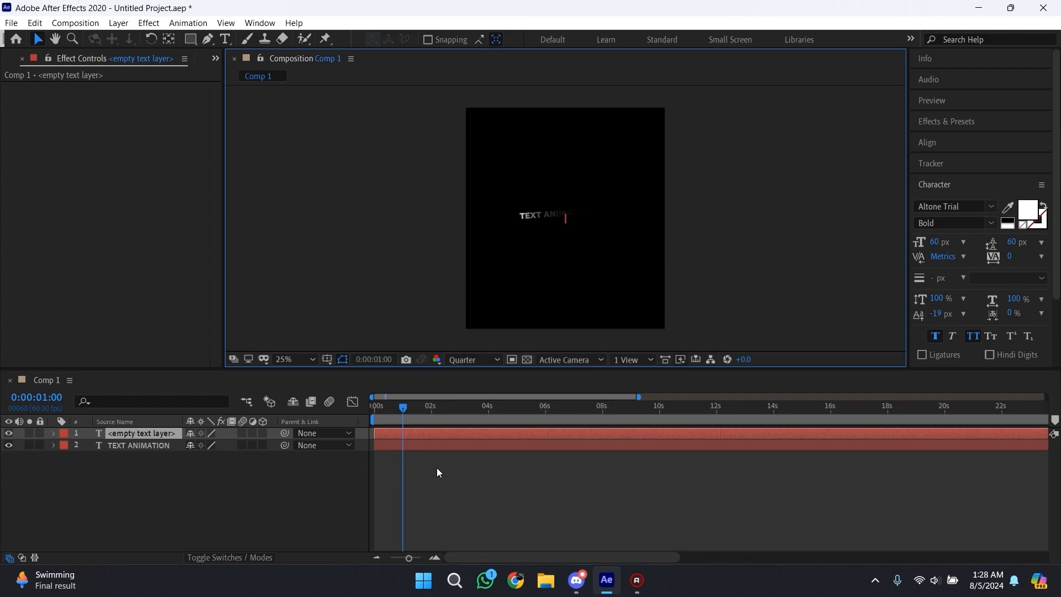
text(TEXT ANIMATION)
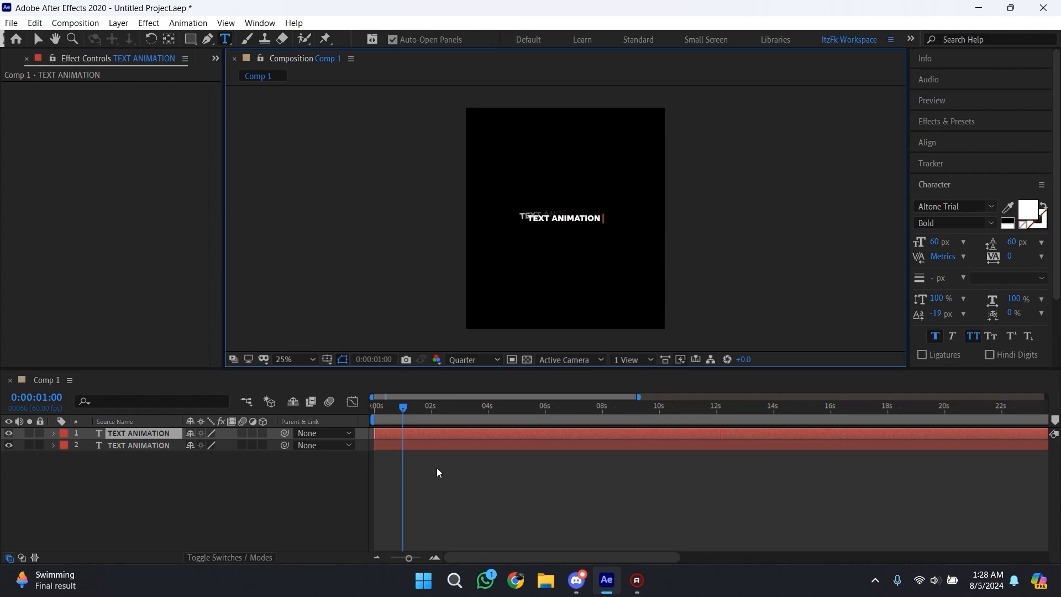
key(ctrl+space)
text(sl)
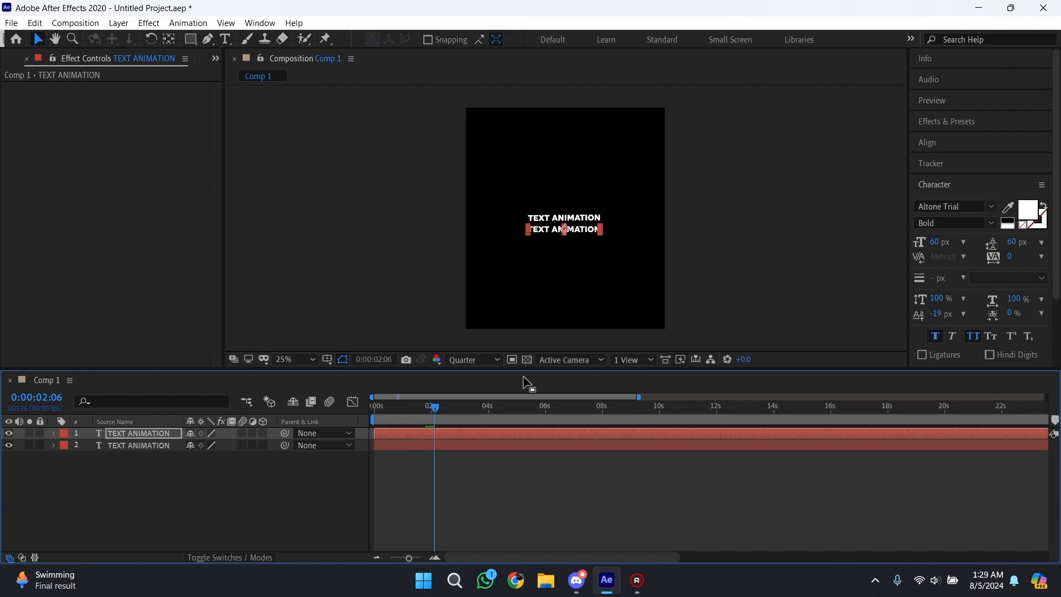
Add Position and Rotation keyframes to the second text layer at 0:00:03:05
drag(420, 410, 462, 413)
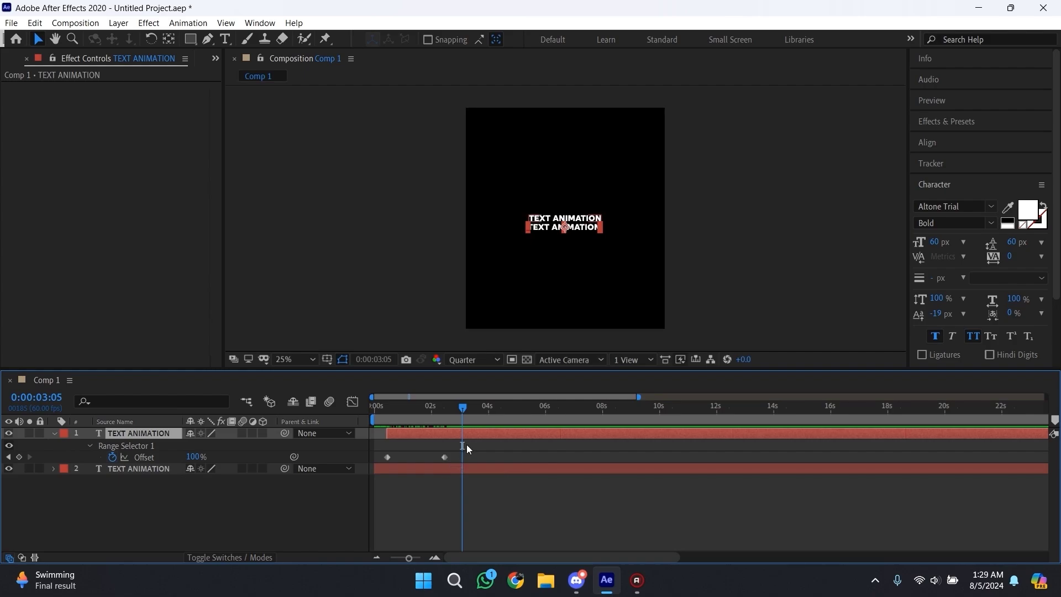
key(alt+shift+p)
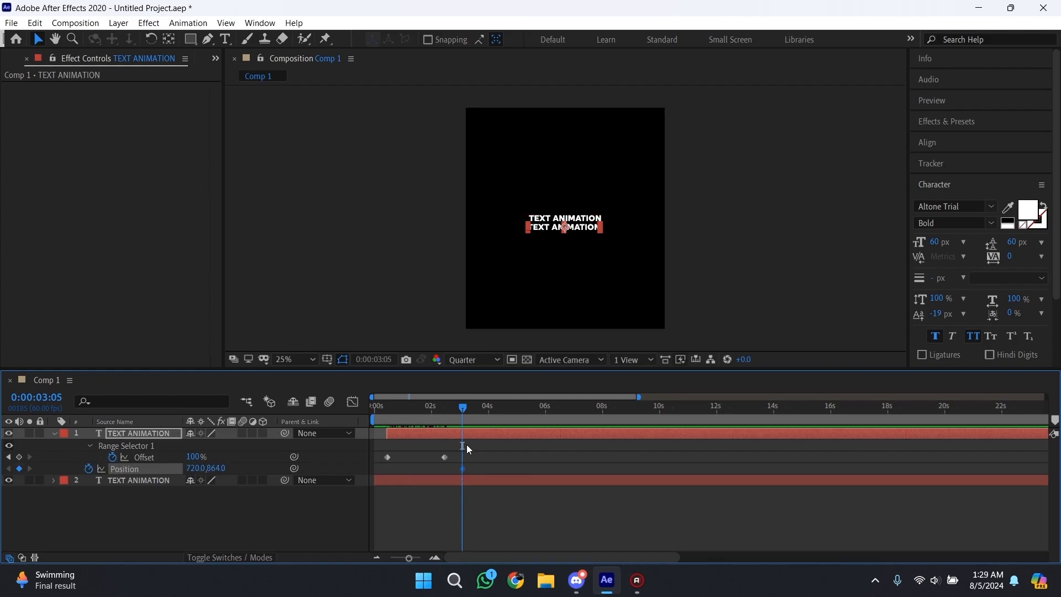
key(alt+shift+r)
At the second text layer's in point, set its Rotation to -10° and its Position to 855, 977
key(i)
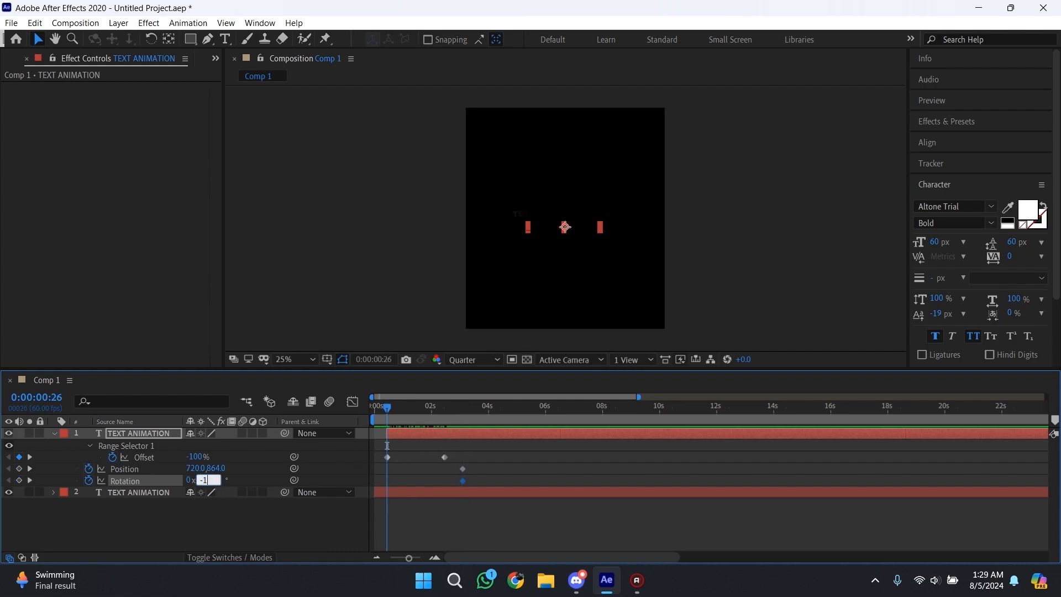
text(0)
key(Return)
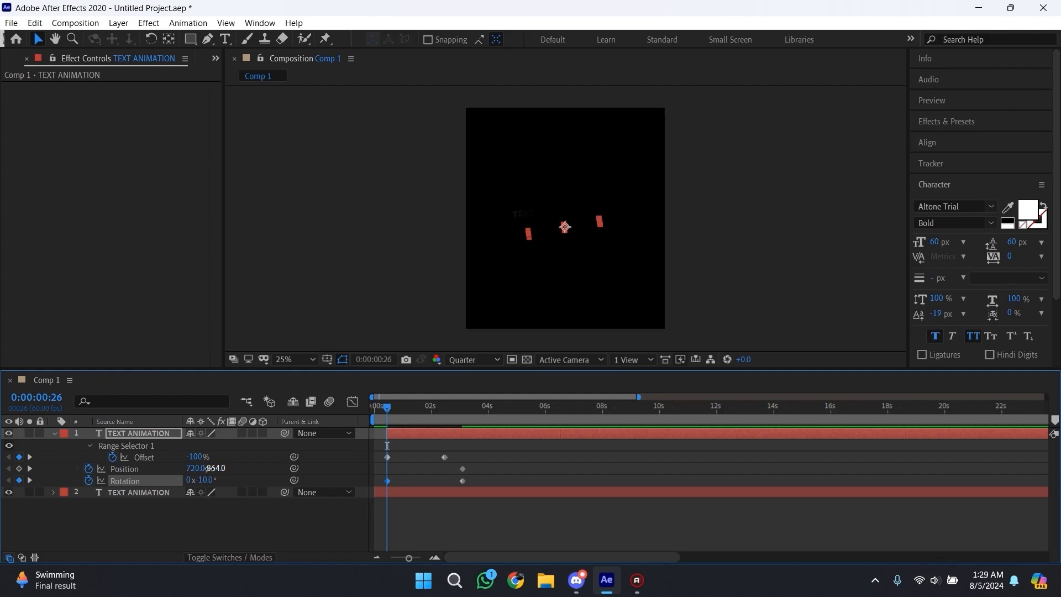
drag(213, 468, 306, 457)
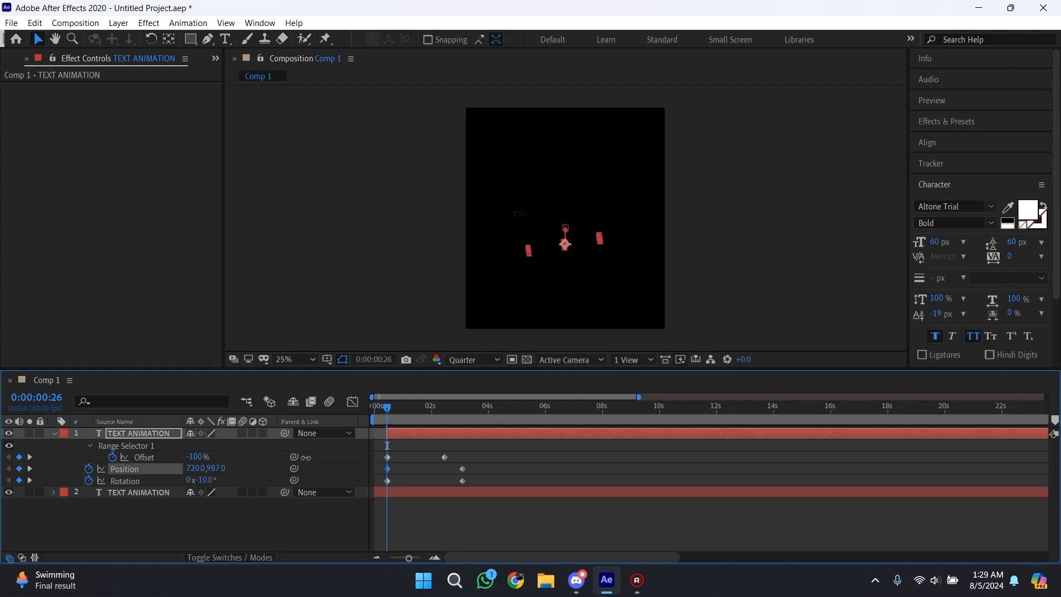
drag(188, 471, 214, 469)
Ease the second layer's Position and Rotation keyframes, shape their speed curves to start fast and slow to the end, and preview
drag(480, 466, 359, 490)
click(352, 402)
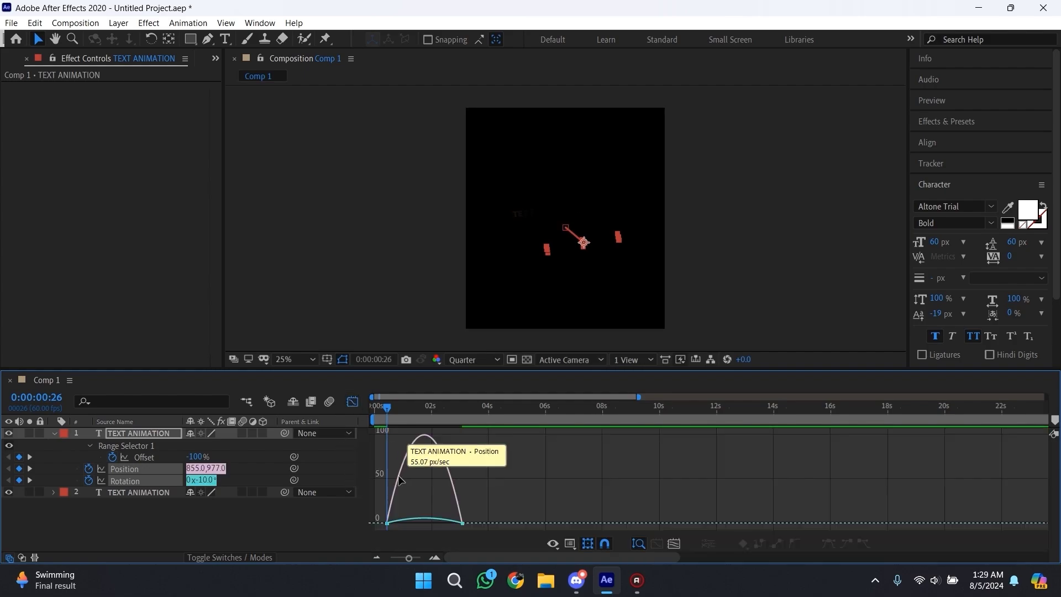
drag(432, 528, 369, 512)
scroll(383, 519, up, 2)
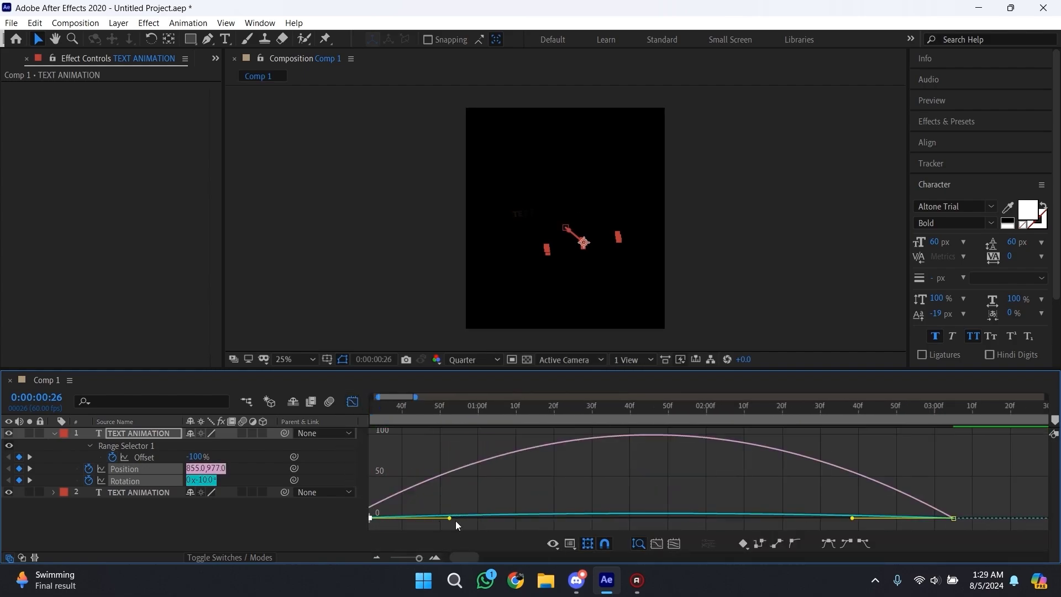
scroll(454, 520, down, 1)
drag(452, 518, 405, 518)
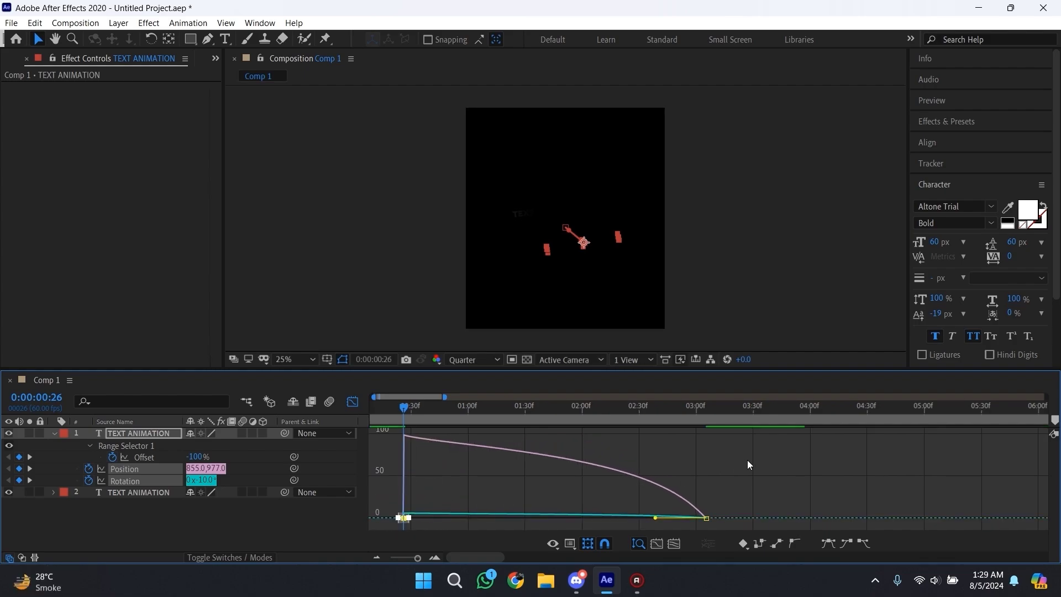
drag(734, 481, 629, 519)
key(space)
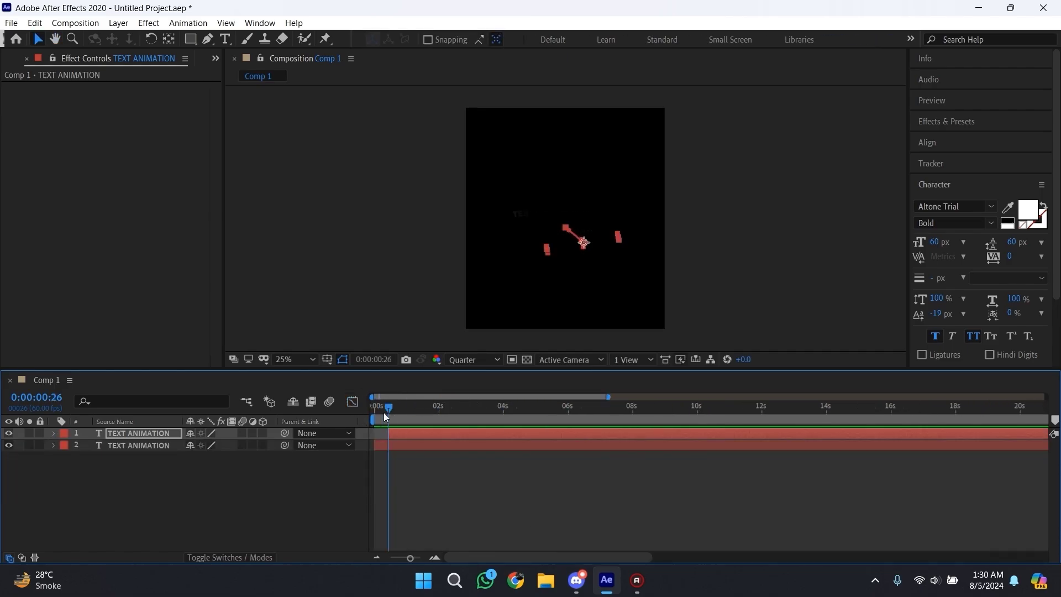
key(space)
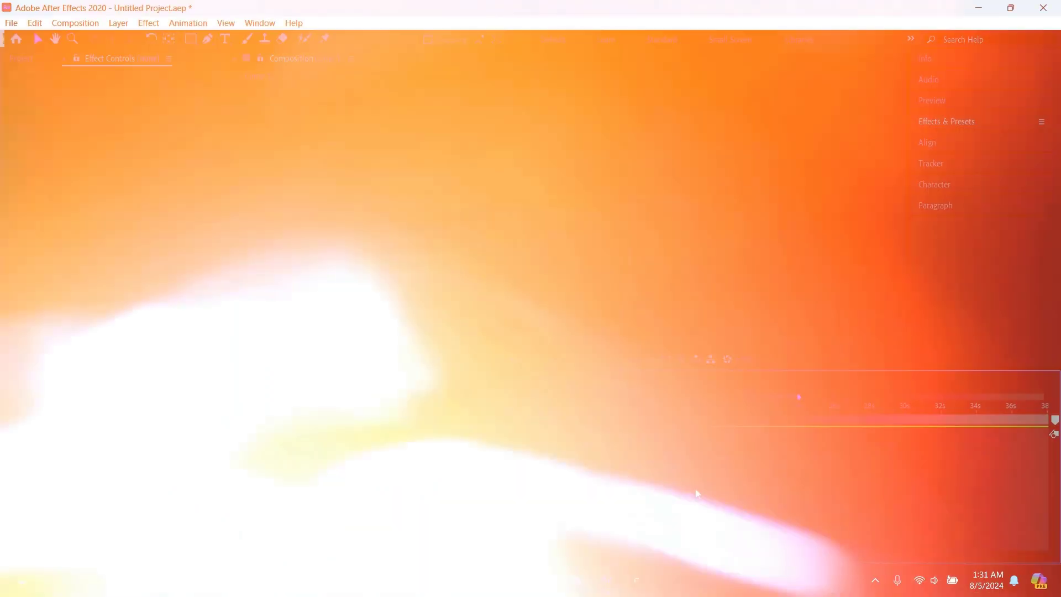
Create a text layer reading ANIMATION in the centre of the composition
key(ctrl+alt+shift+t)
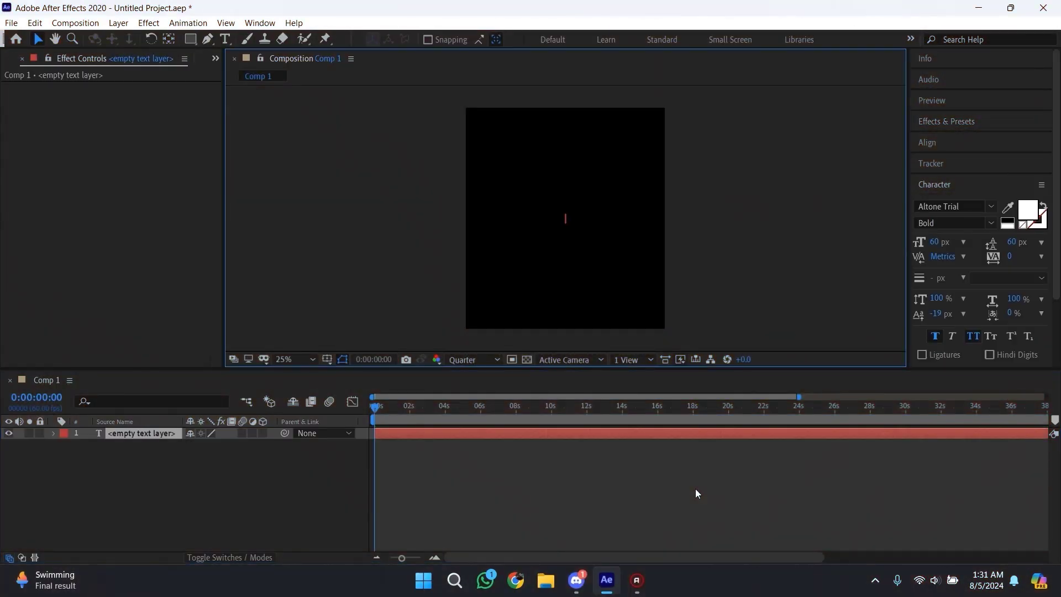
text(TEXT ANIMA)
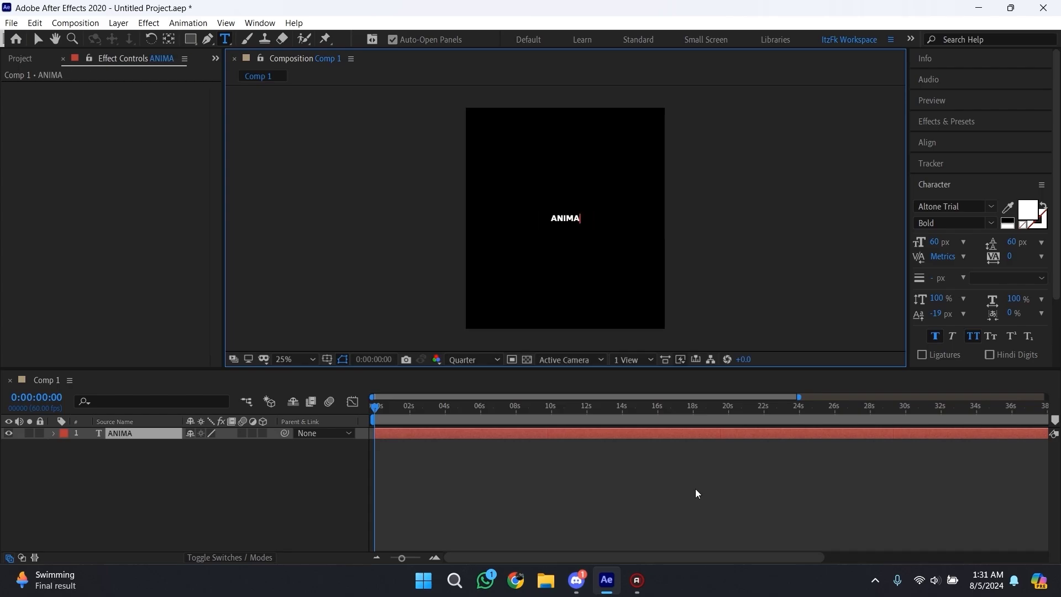
text(TION)
key(Escape)
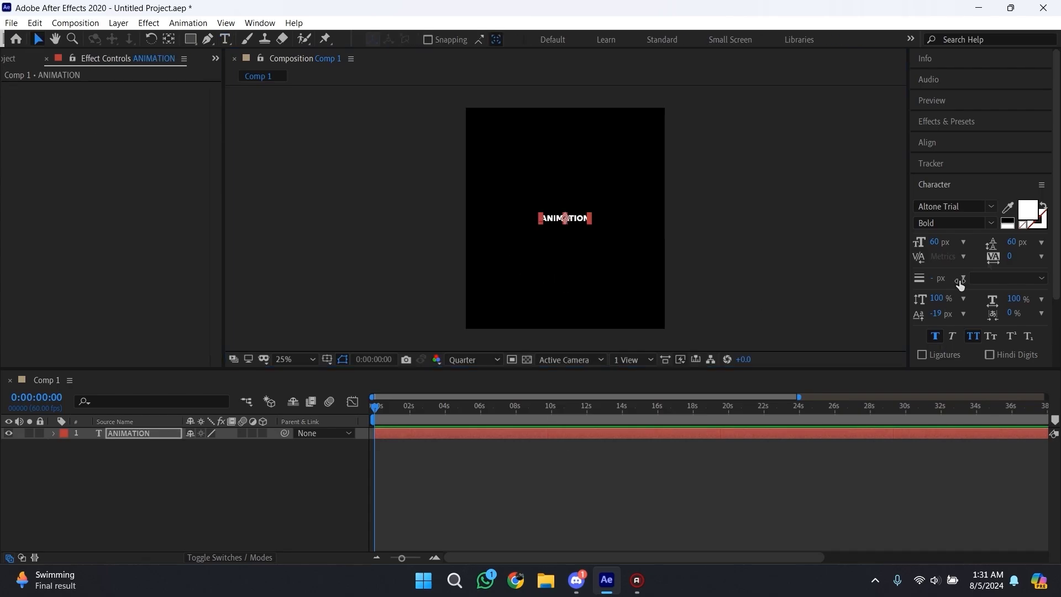
Set the text layer's font to Beau Rivage and turn off All Caps
click(963, 201)
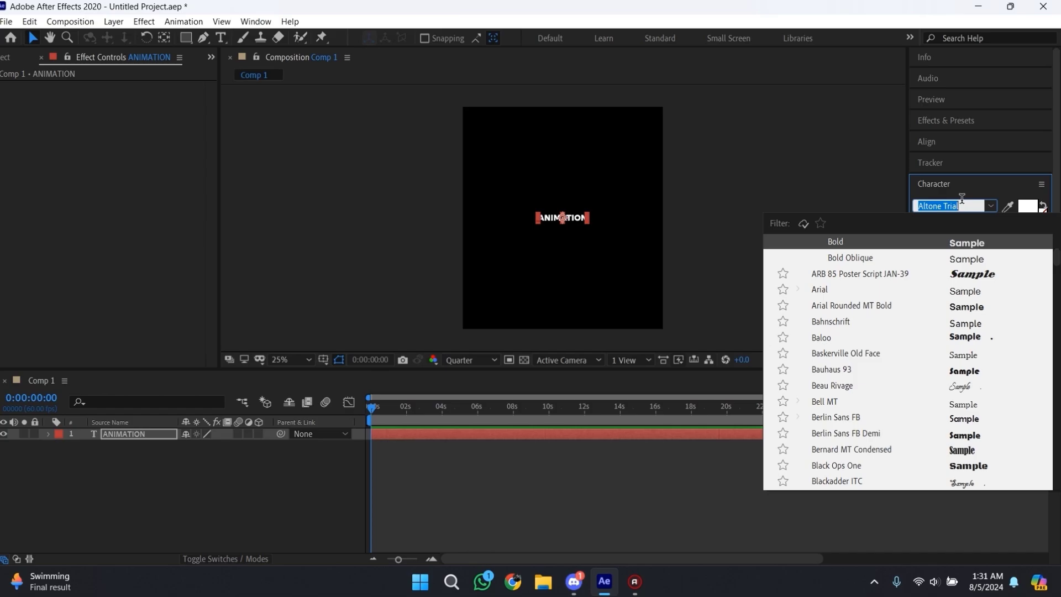
text(beau)
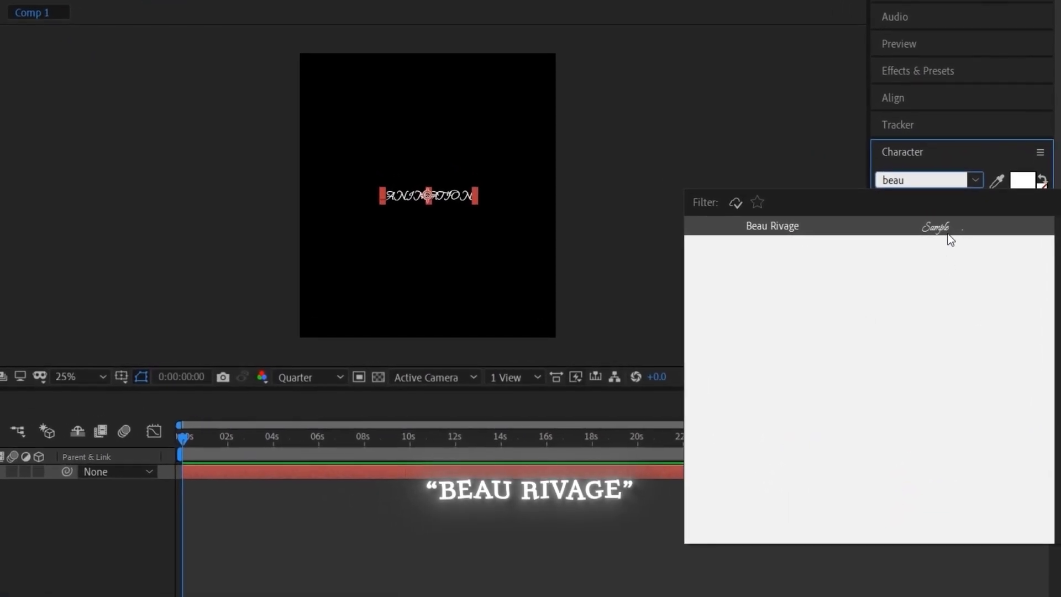
click(952, 234)
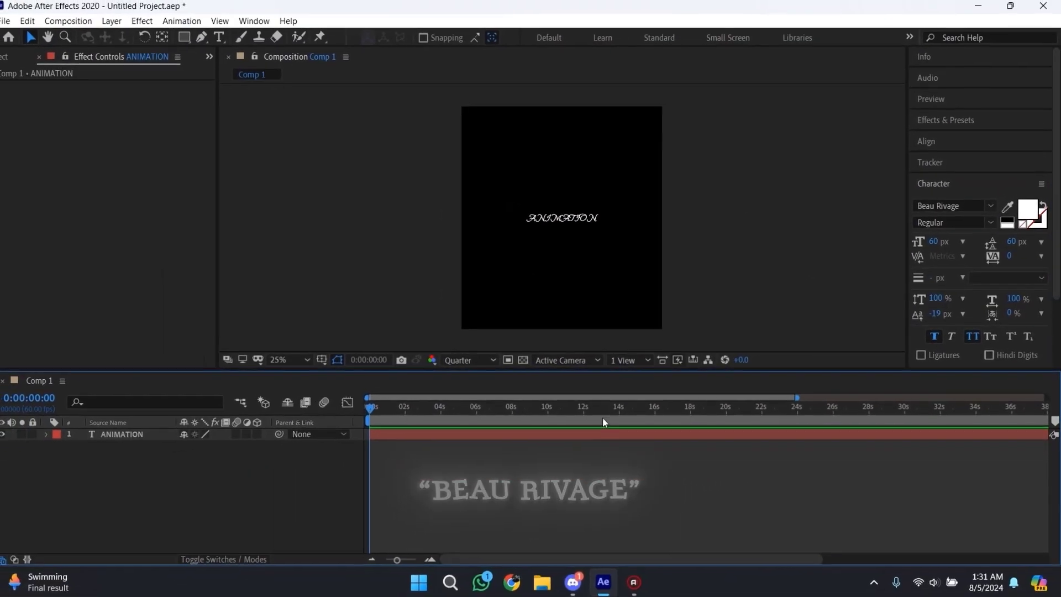
click(517, 460)
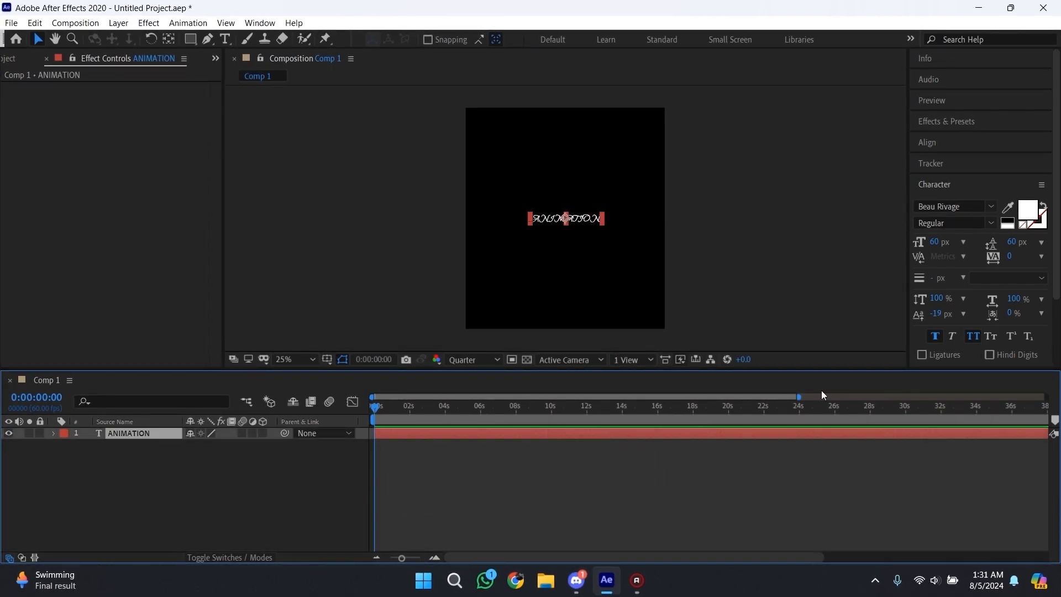
click(973, 336)
click(973, 337)
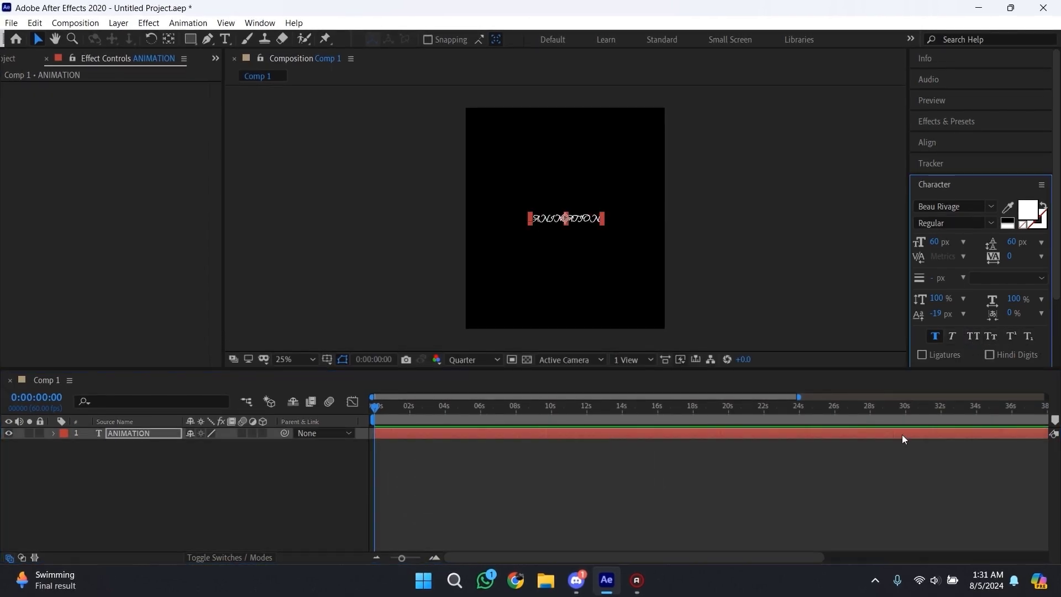
Replace the layer's text with the lowercase word "animations" and finish text editing
double_click(903, 432)
text(animations)
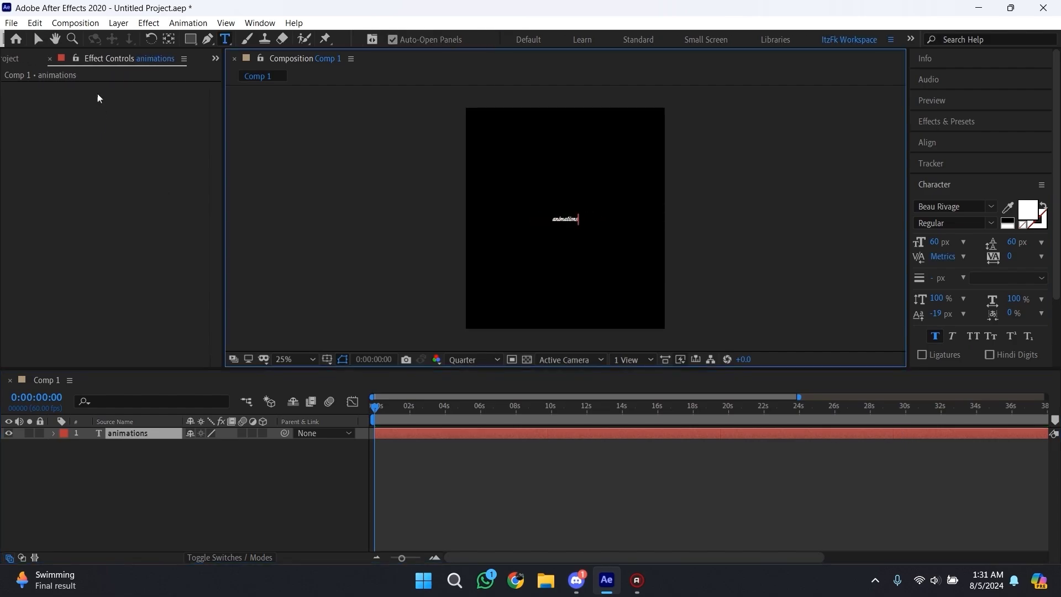
click(41, 43)
Scale the animations text layer to 300%
key(s)
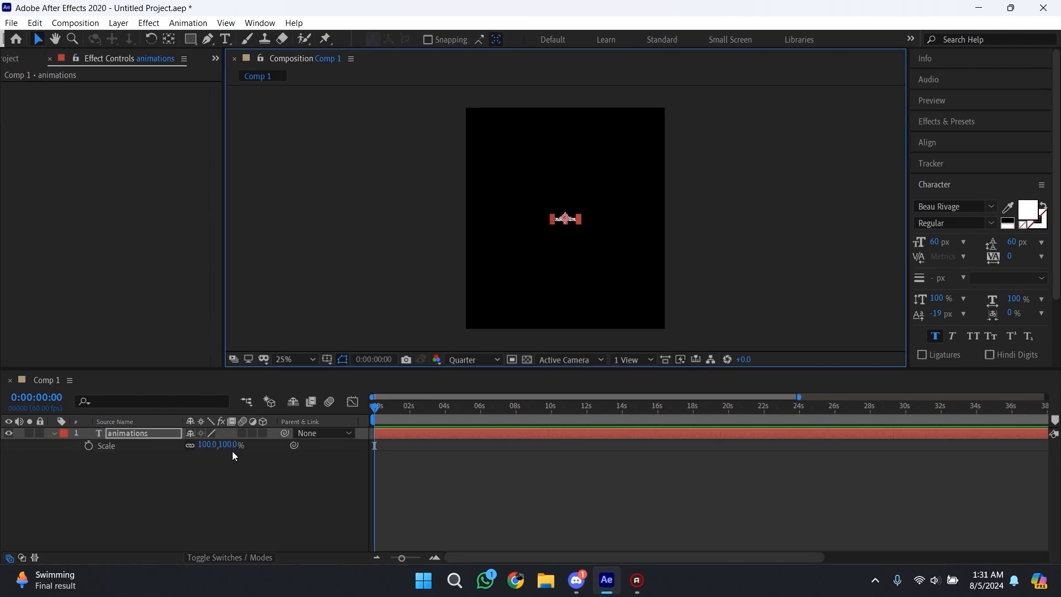
drag(232, 451, 383, 452)
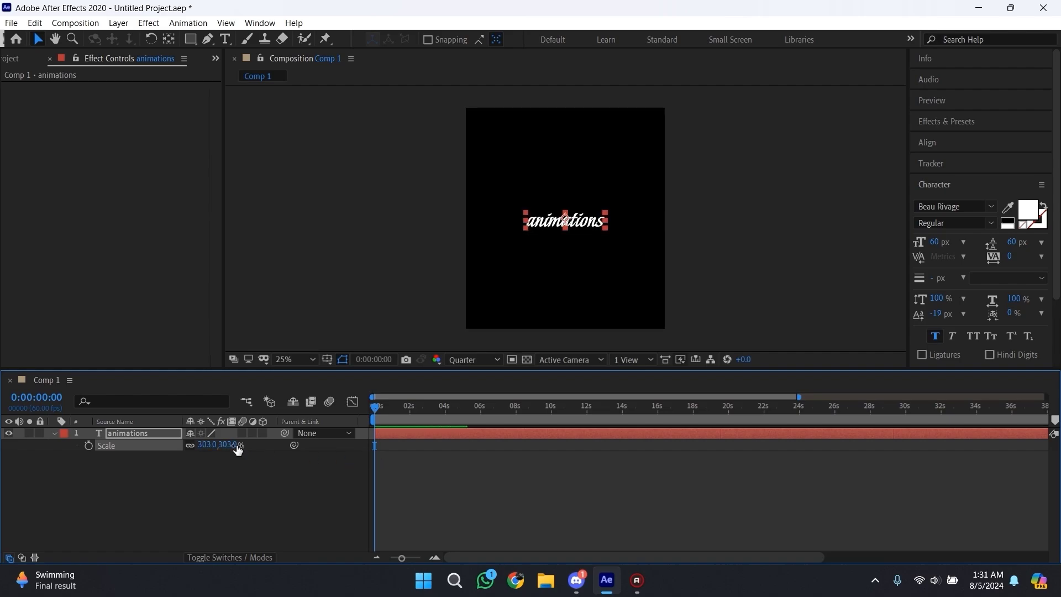
click(227, 445)
text(300)
key(Return)
key(s)
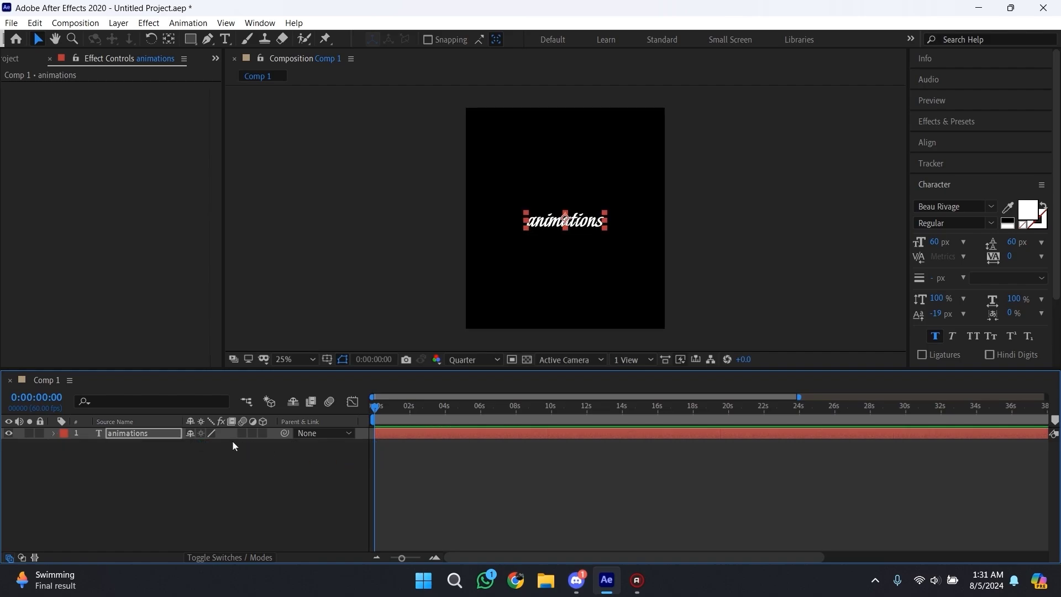
Select the animations layer and set the composition preview resolution to Full
click(419, 453)
click(415, 432)
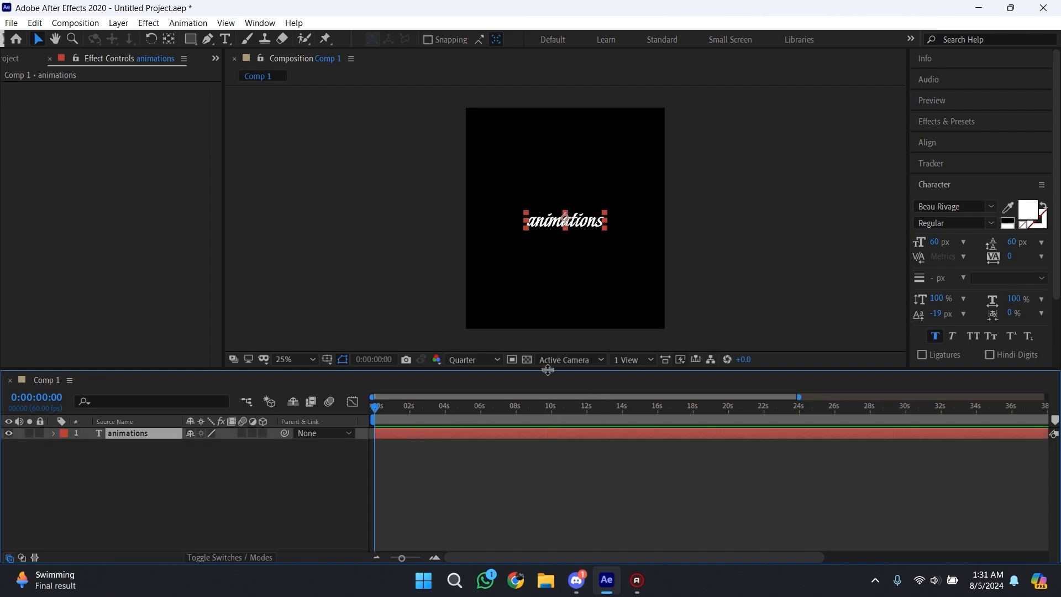
click(480, 359)
click(462, 391)
Draw an open RotoBezier mask with the Pen tool along the curved first stroke of the letter a
click(207, 39)
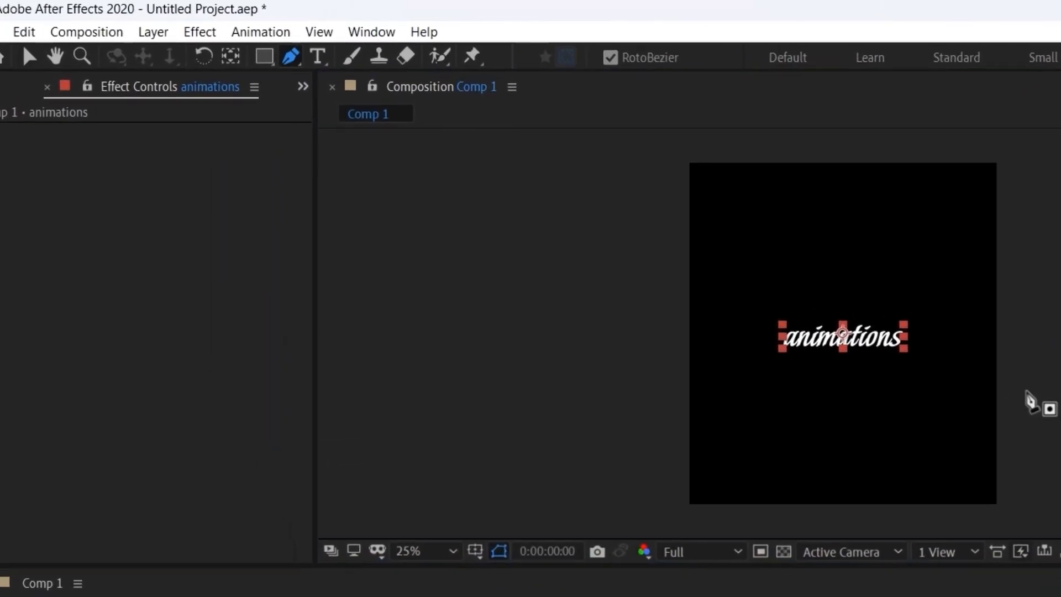
scroll(758, 361, up, 4)
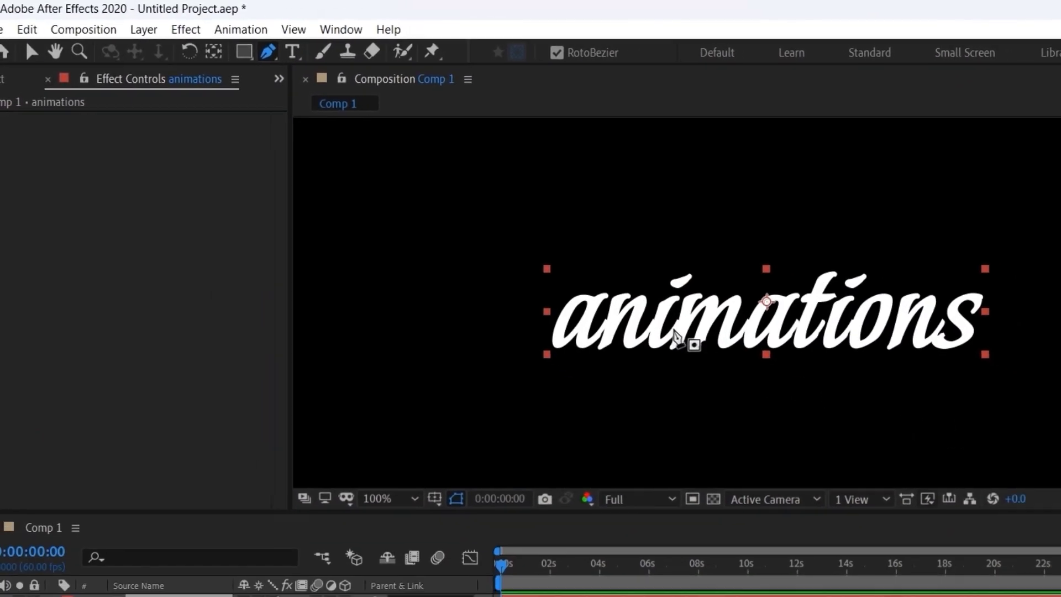
key(space)
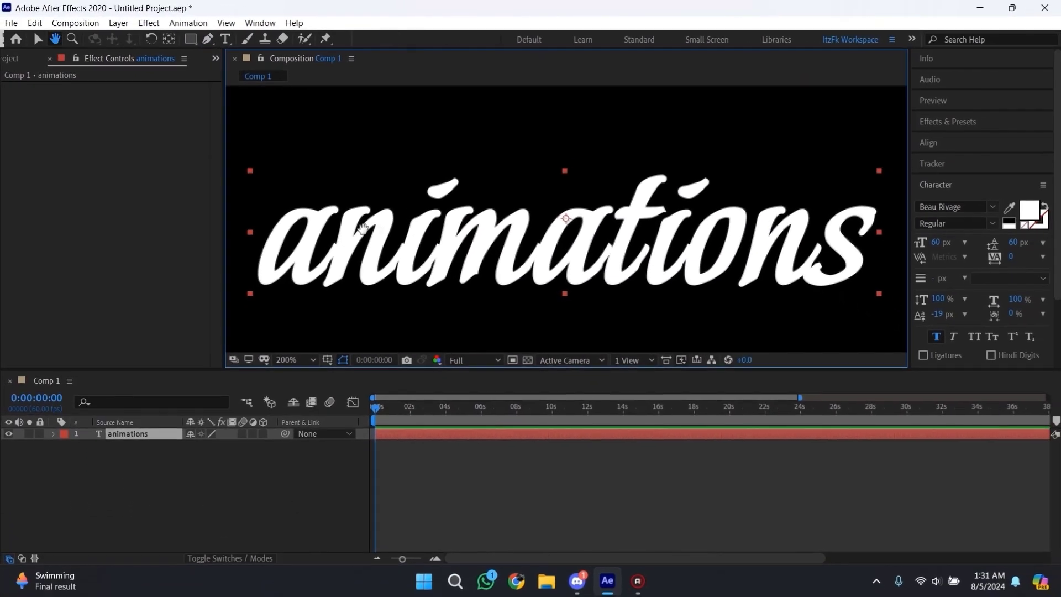
drag(362, 227, 481, 227)
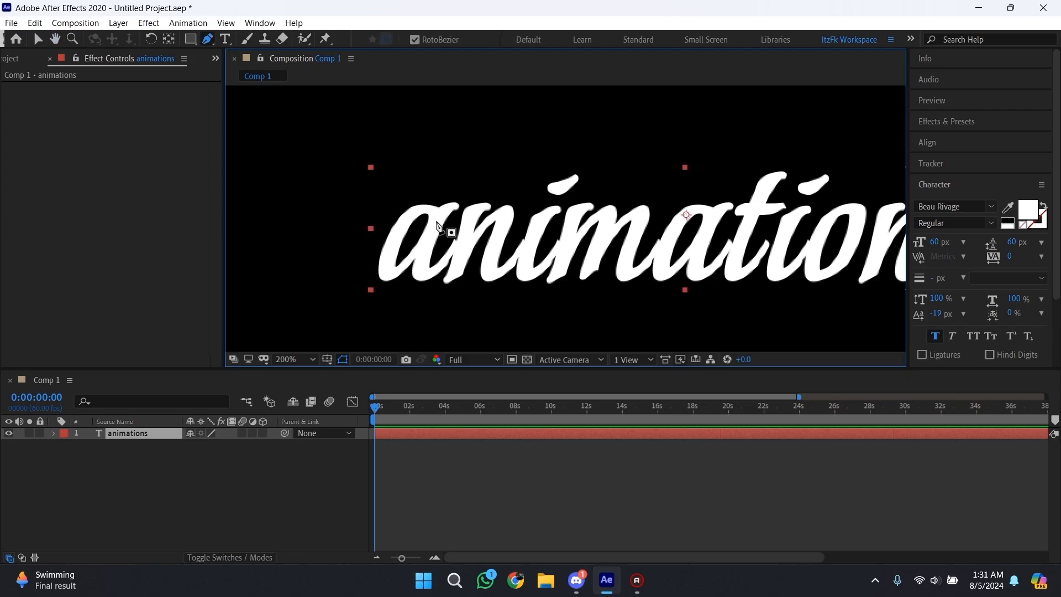
click(430, 210)
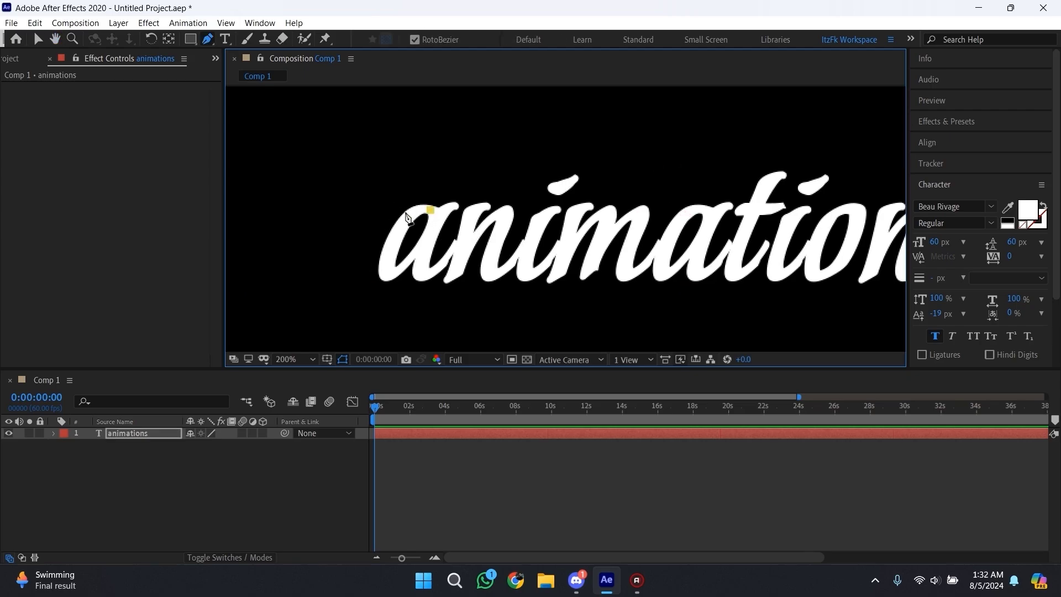
click(389, 277)
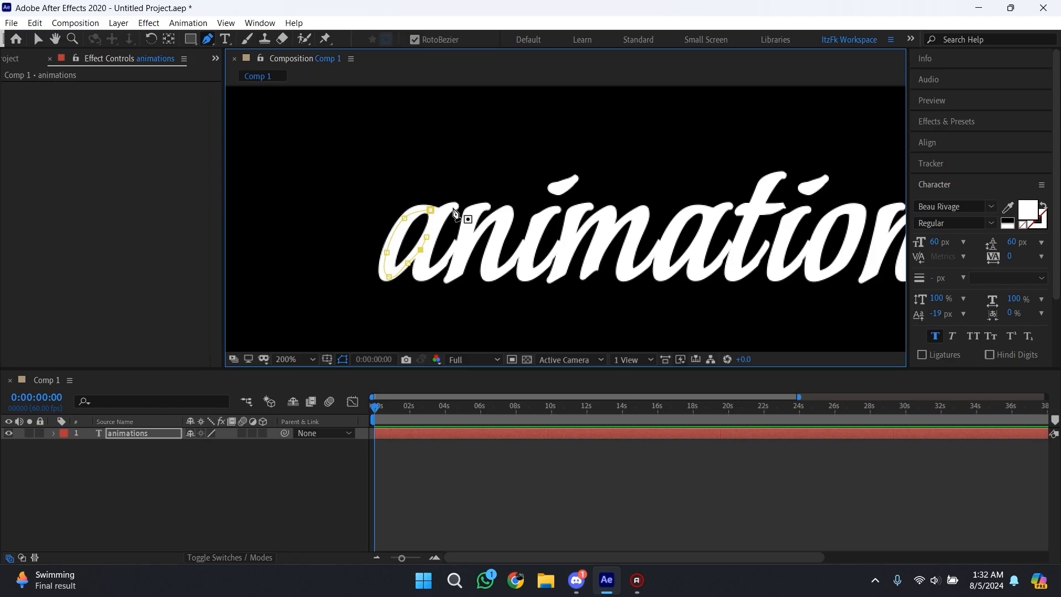
Trace the second stroke of the a and the remaining letters of "animations" with separate masks in writing order
click(455, 208)
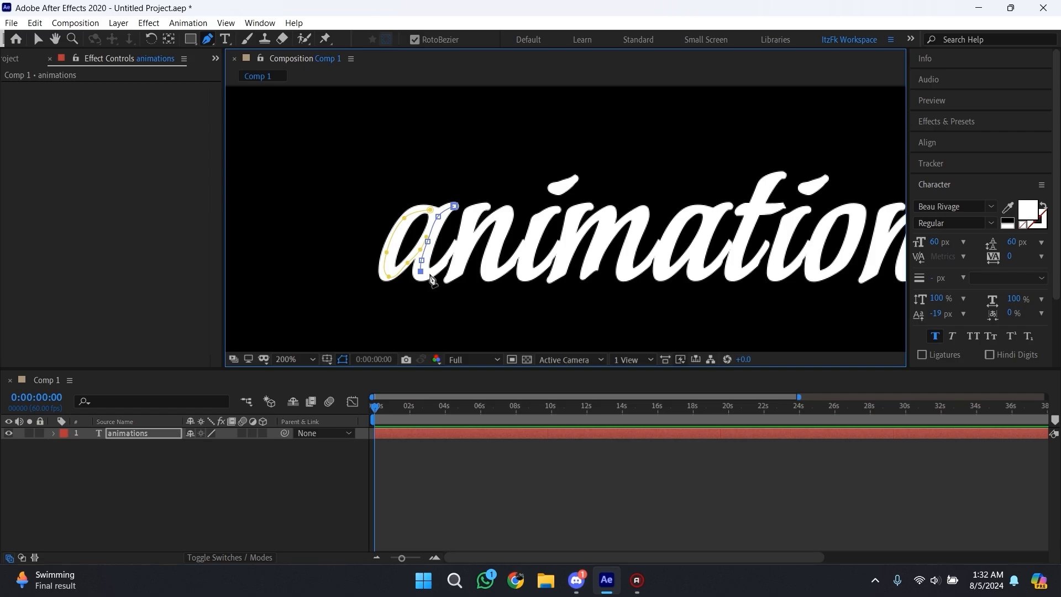
click(443, 260)
click(451, 249)
click(479, 205)
click(468, 220)
click(463, 228)
click(458, 253)
click(452, 275)
click(468, 242)
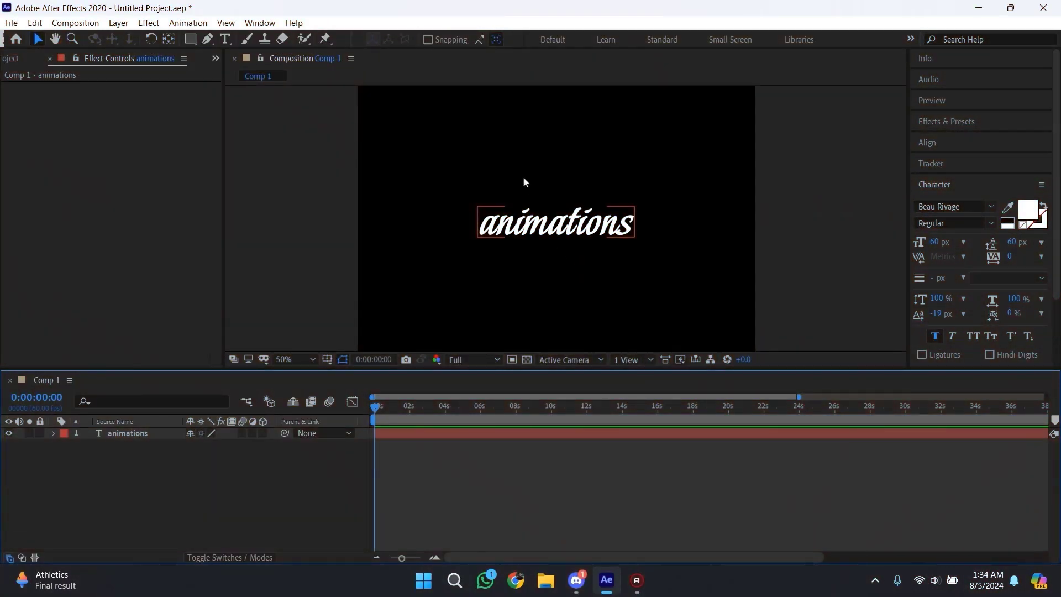
click(524, 180)
Apply the Stroke effect to the masked animations layer
click(486, 434)
key(ctrl+space)
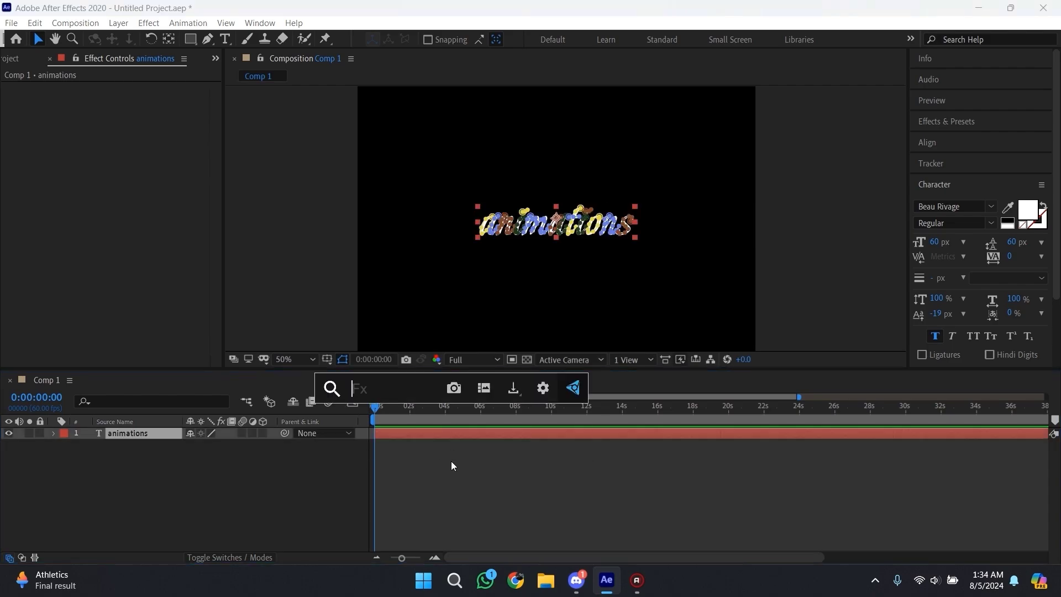
text(strok)
key(Return)
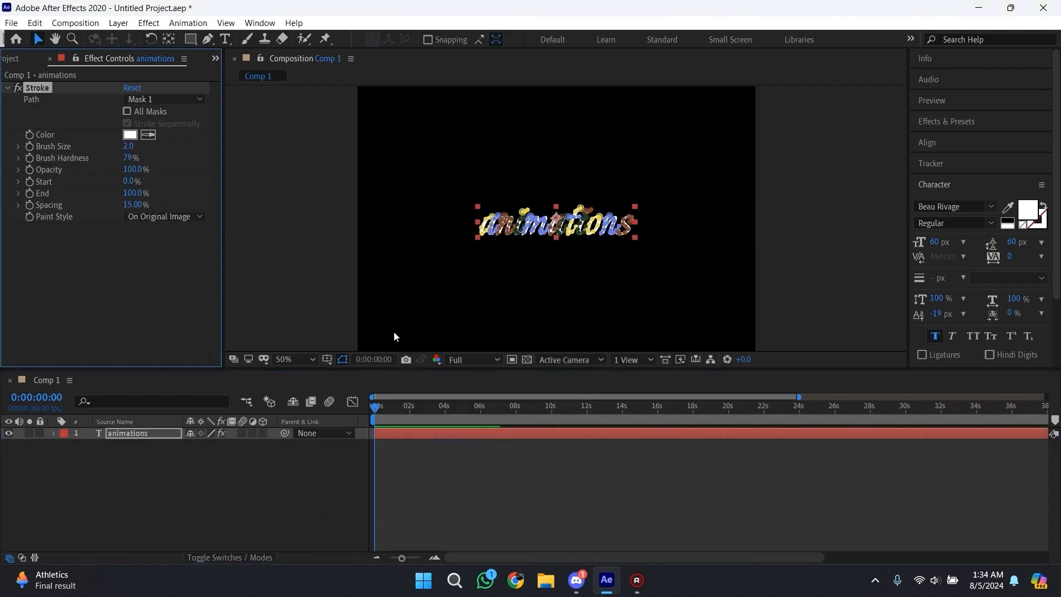
Make the Stroke effect use All Masks and set its Brush Size to 10
click(127, 111)
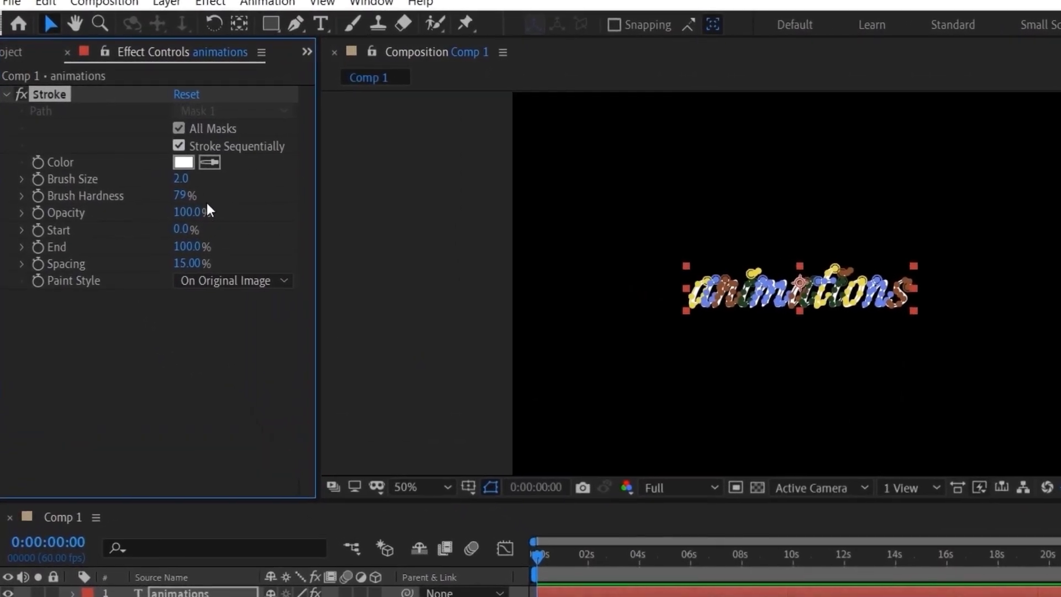
click(181, 178)
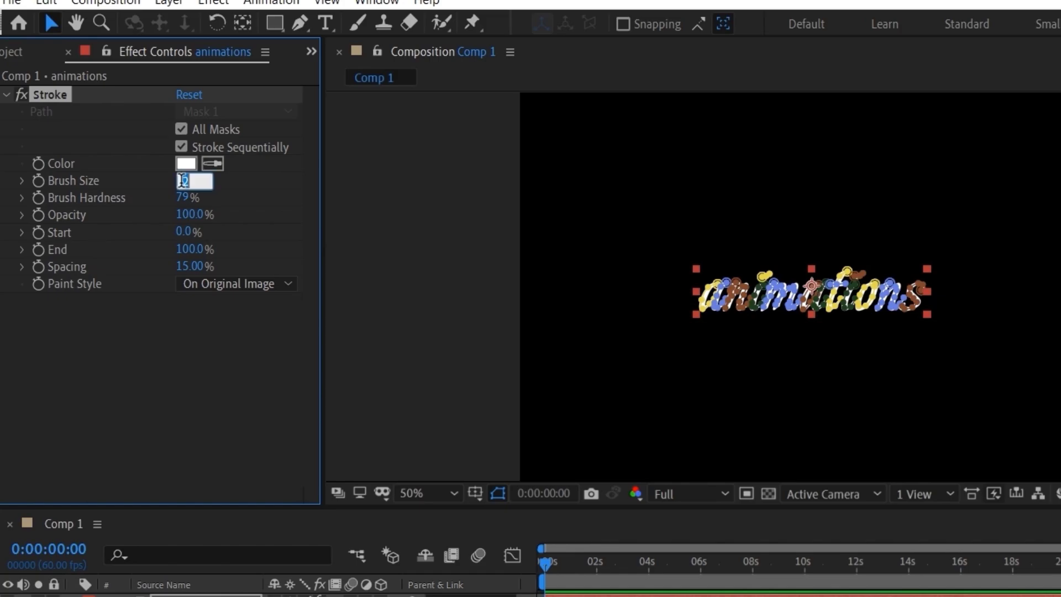
text(10)
key(Return)
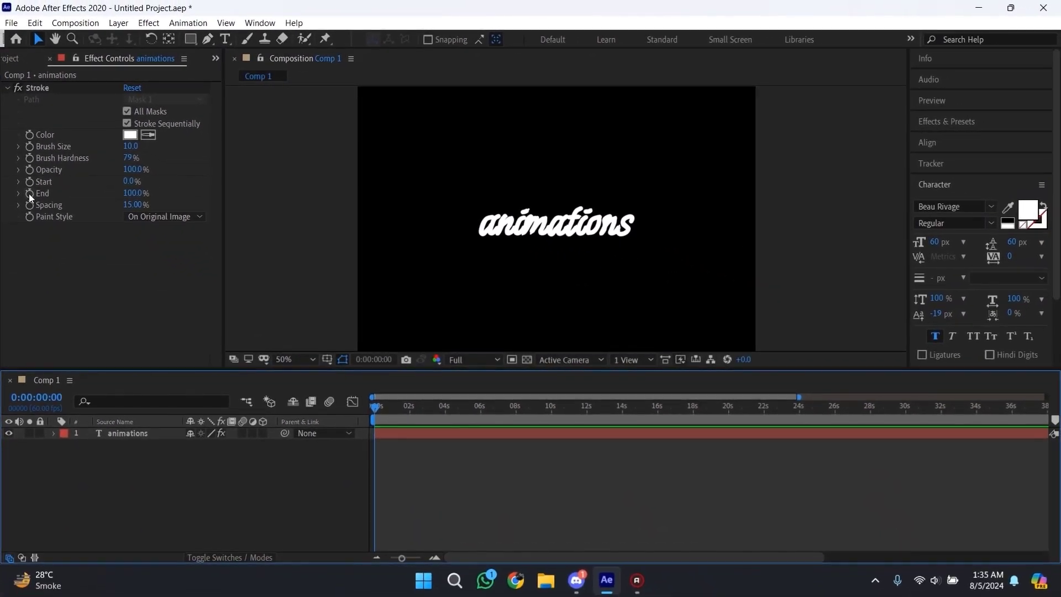
Animate the Stroke effect's End from 0% at the start to 100% at 0:00:03:35
click(29, 196)
key(u)
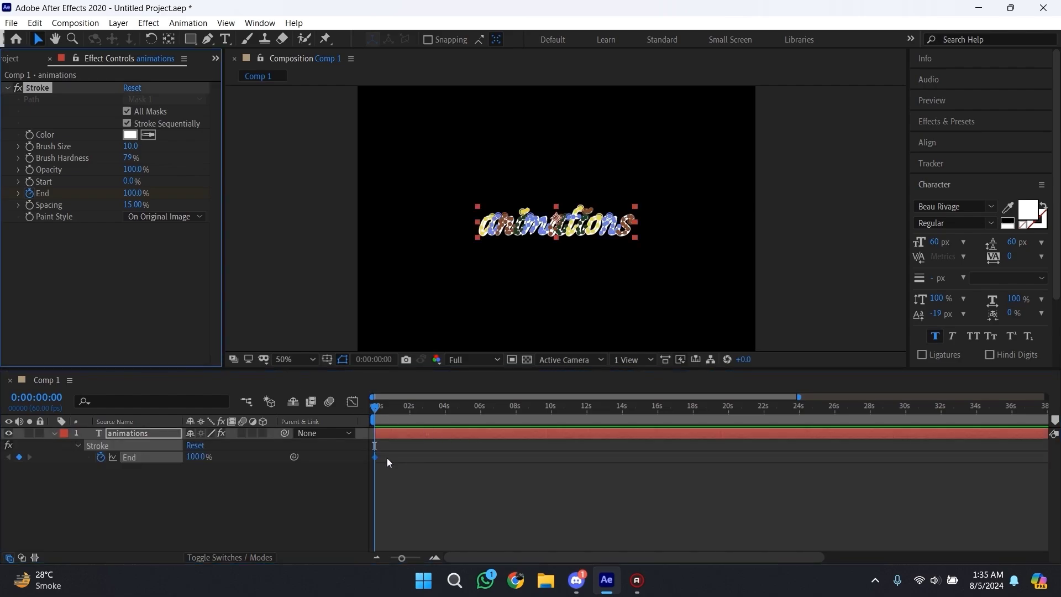
drag(376, 457, 440, 457)
drag(422, 410, 431, 418)
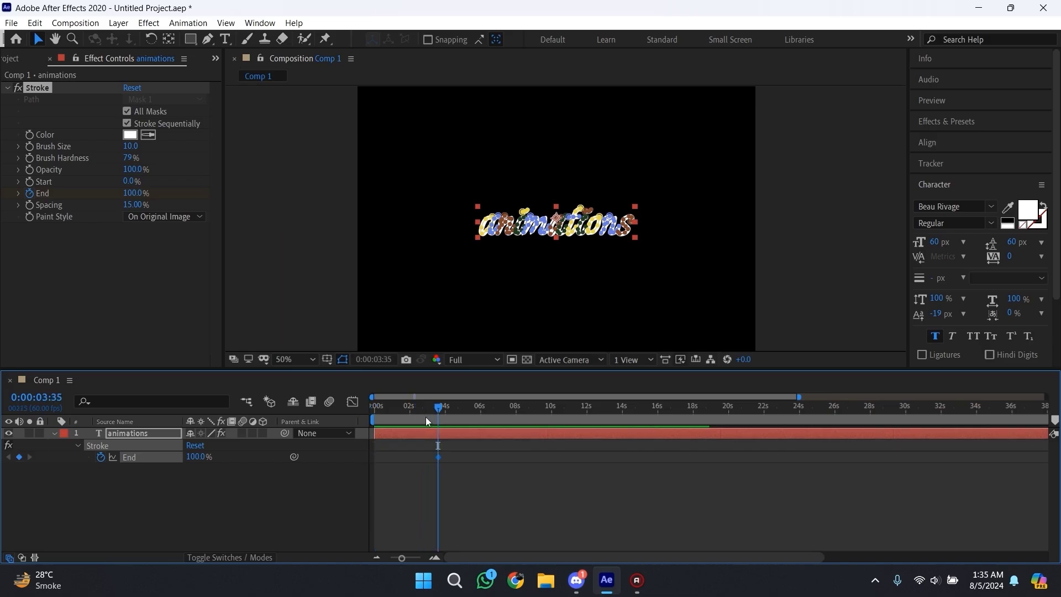
key(Home)
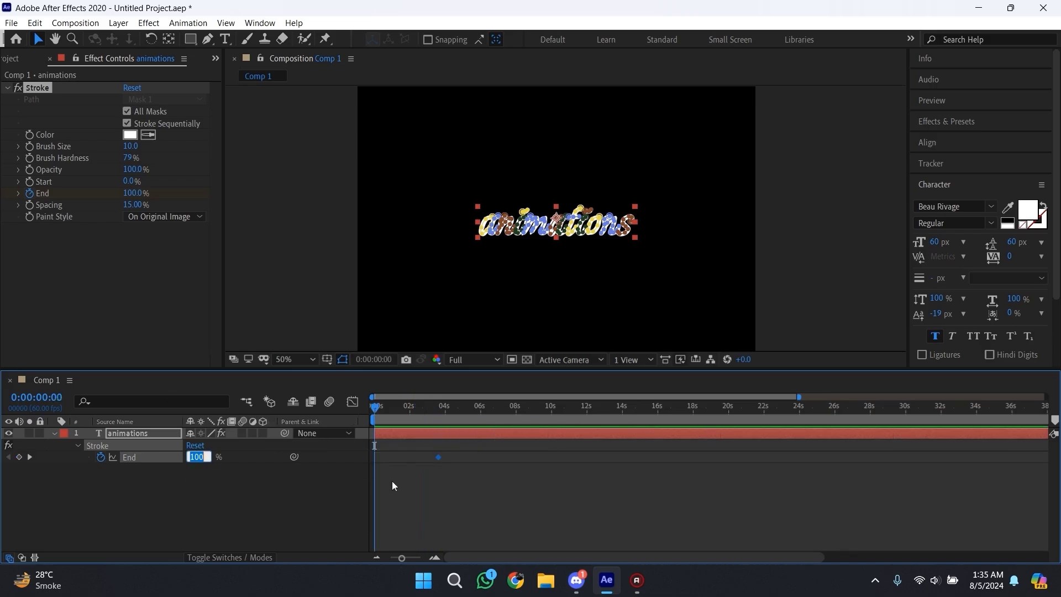
text(0)
key(Return)
Set the preview resolution to Quarter and the Stroke effect's Paint Style to Reveal Original Image
click(475, 360)
click(478, 431)
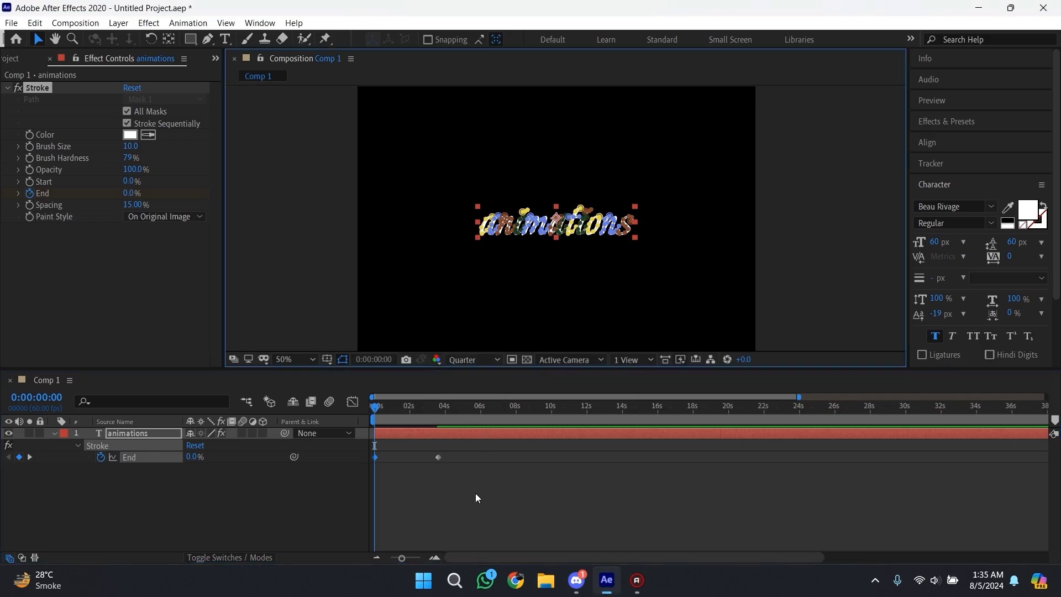
click(471, 469)
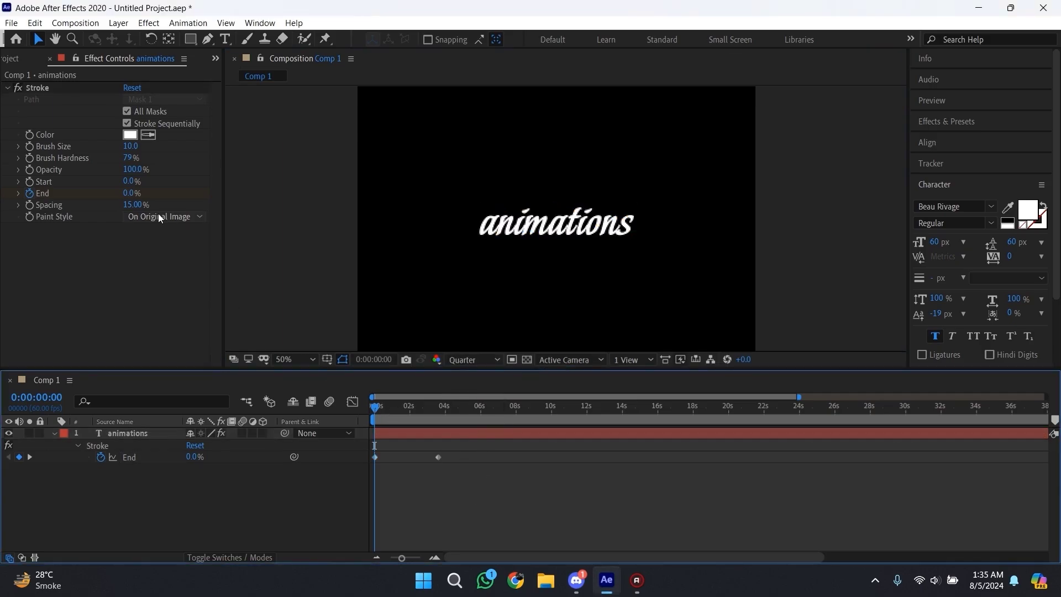
click(159, 217)
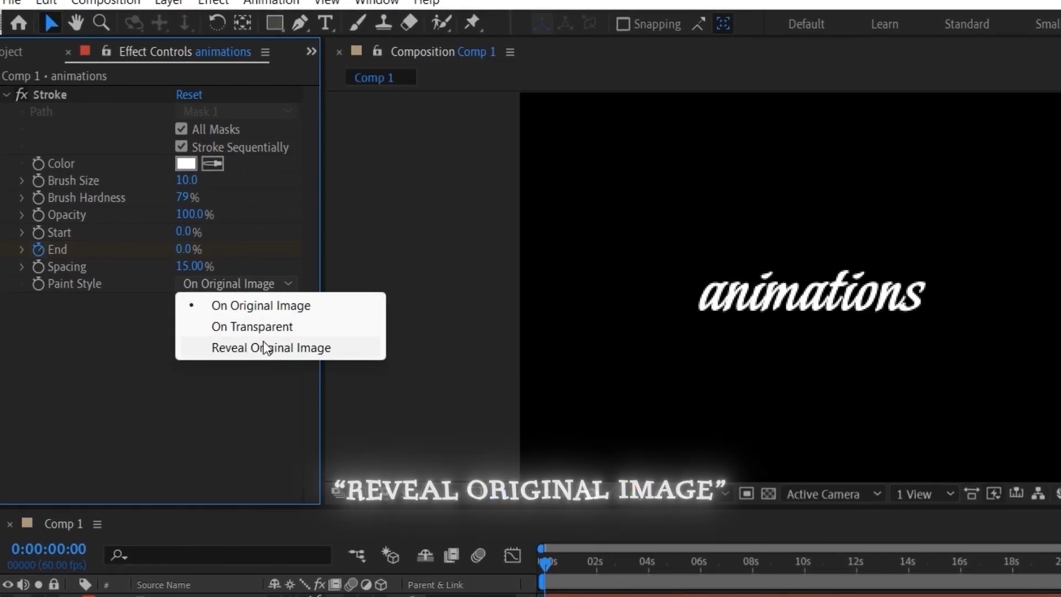
click(264, 347)
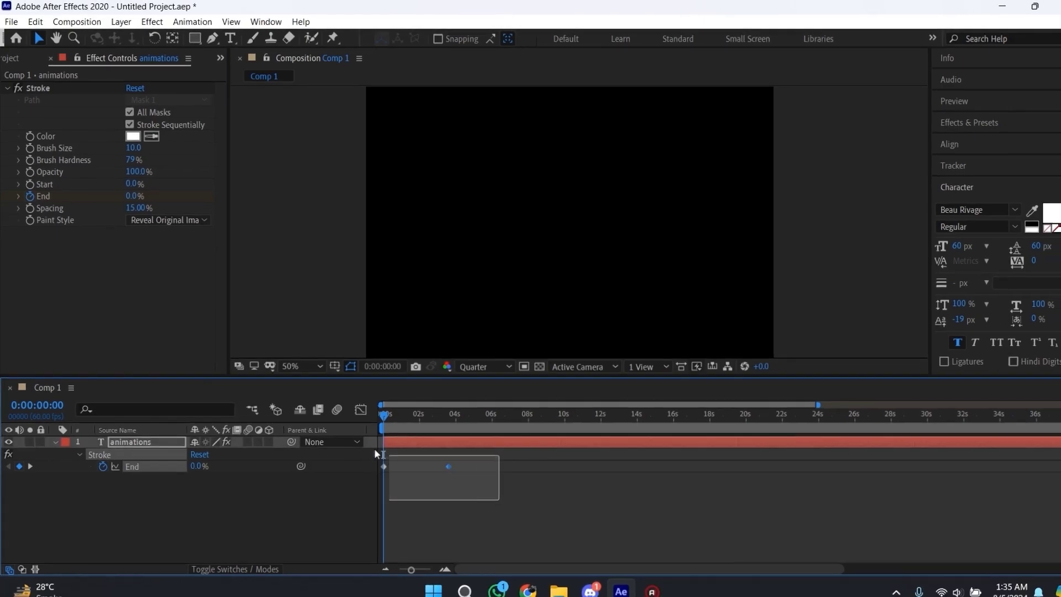
Ease both Stroke End keyframes, shape their speed curve to peak early and slow gradually, and preview the animation
drag(375, 450, 363, 446)
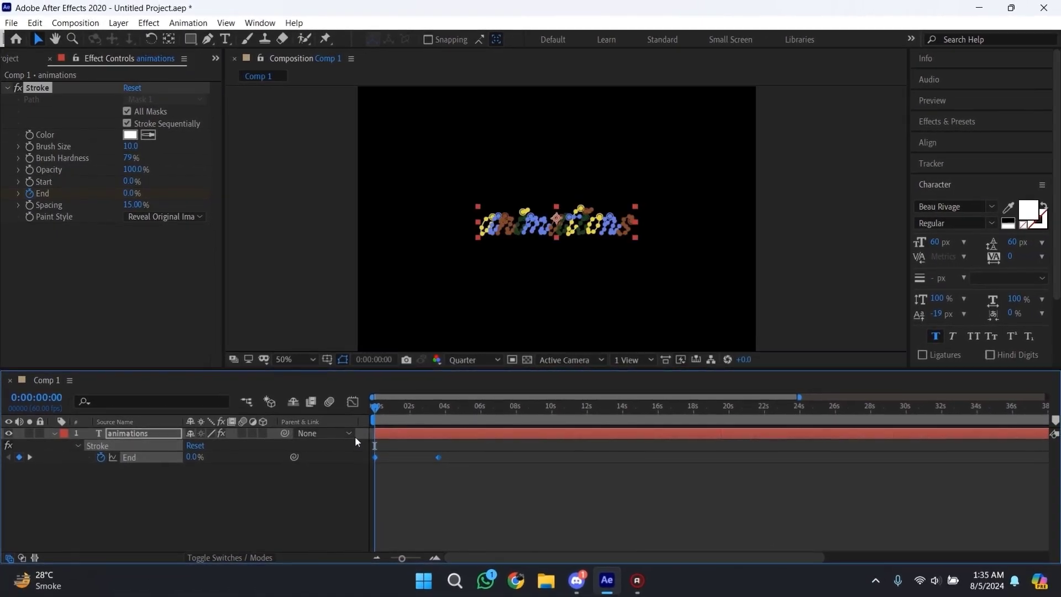
key(F9)
click(351, 402)
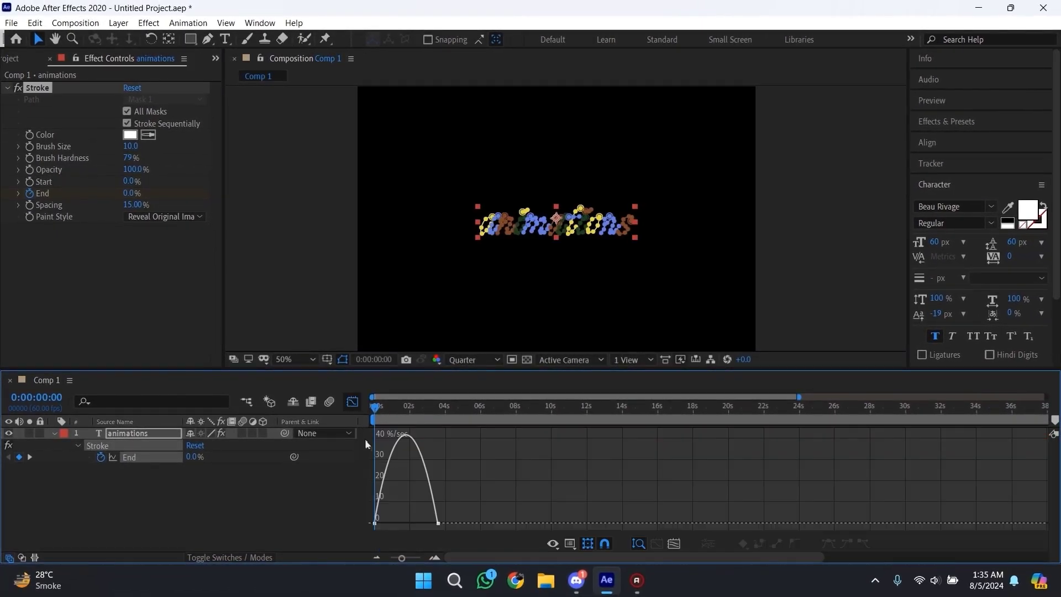
scroll(387, 492, up, 5)
drag(658, 502, 537, 524)
drag(416, 523, 404, 523)
key(space)
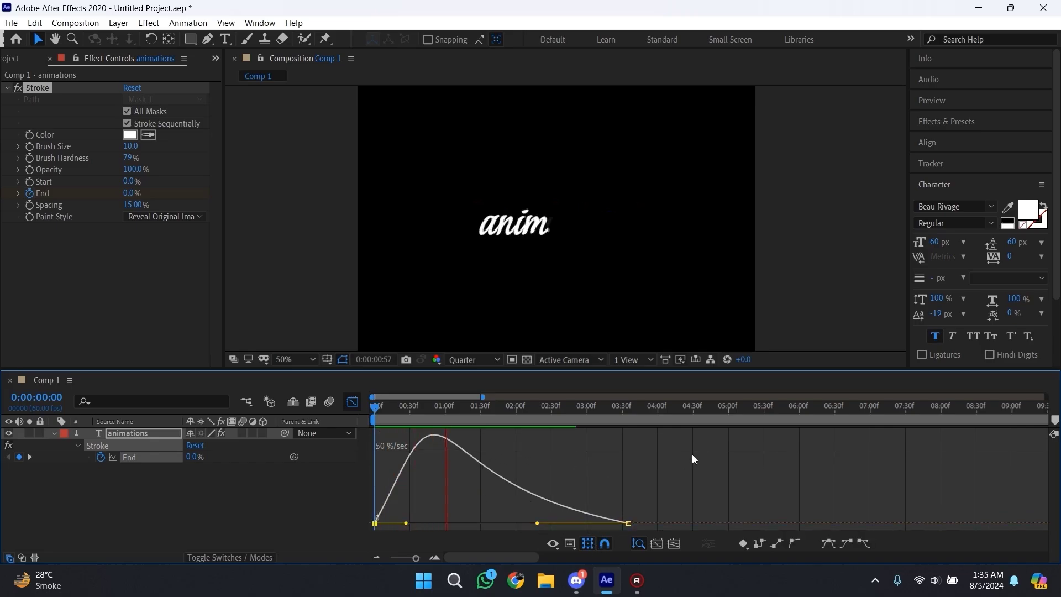
Return to the keyframe view and move the last Stroke End keyframe earlier, to about 2.3 seconds
key(shift+F3)
drag(575, 512, 348, 441)
drag(525, 456, 470, 465)
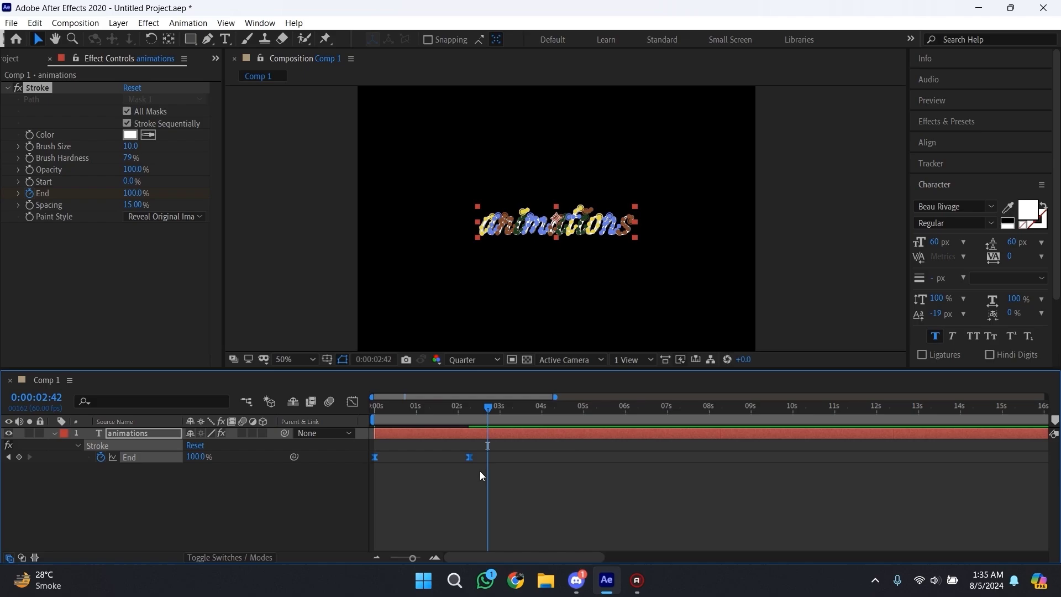
Deselect the layer and preview the handwriting reveal from the start of the composition
click(480, 471)
key(Home)
key(space)
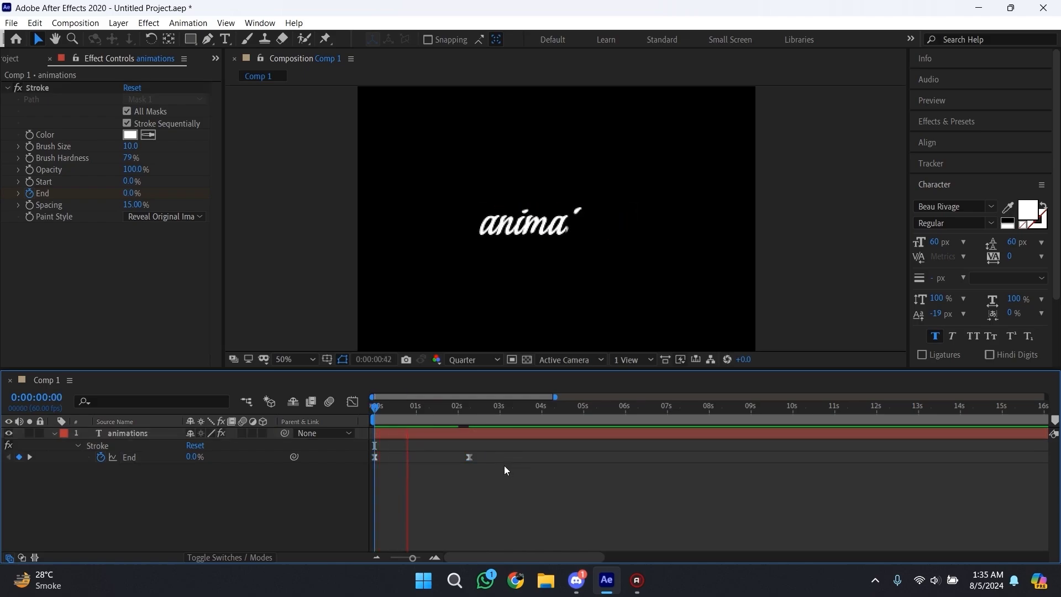
Animate the Stroke effect's Start from 0% at 0:00:01:47 to 100% at 0:00:04:19
drag(423, 408, 450, 412)
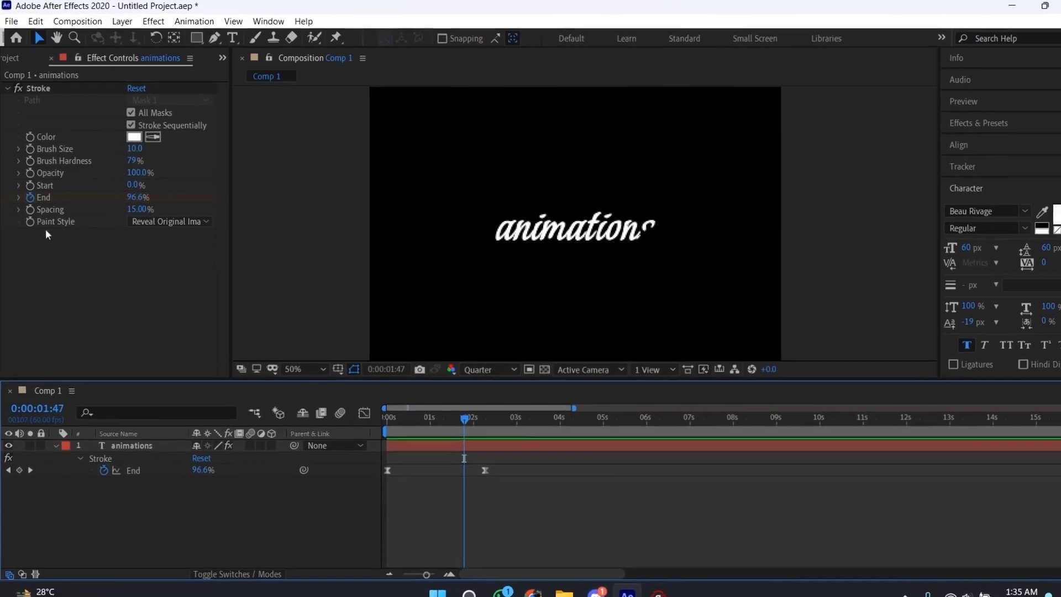
click(29, 181)
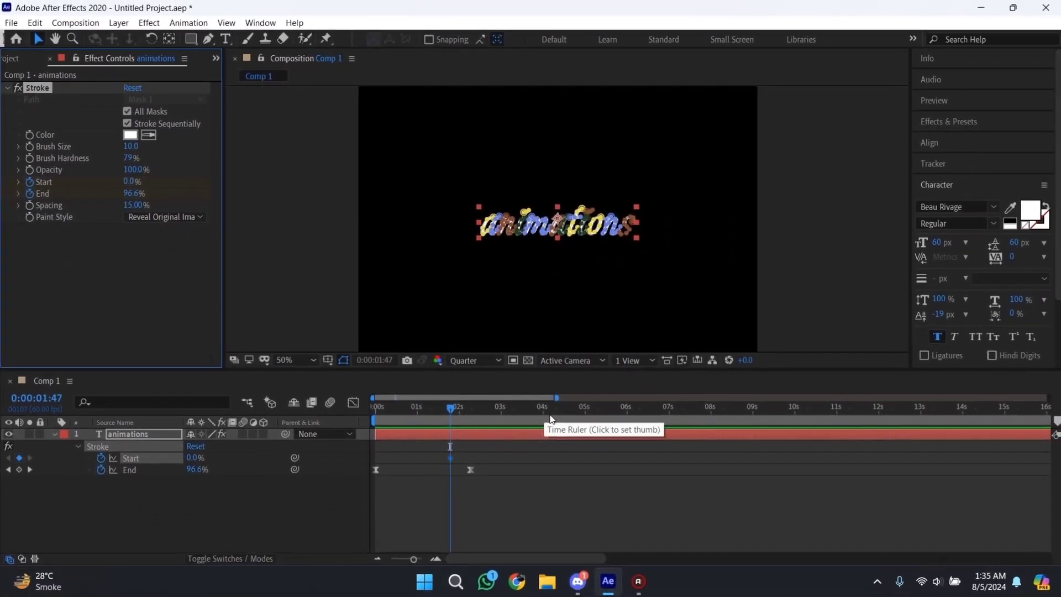
drag(550, 415, 555, 416)
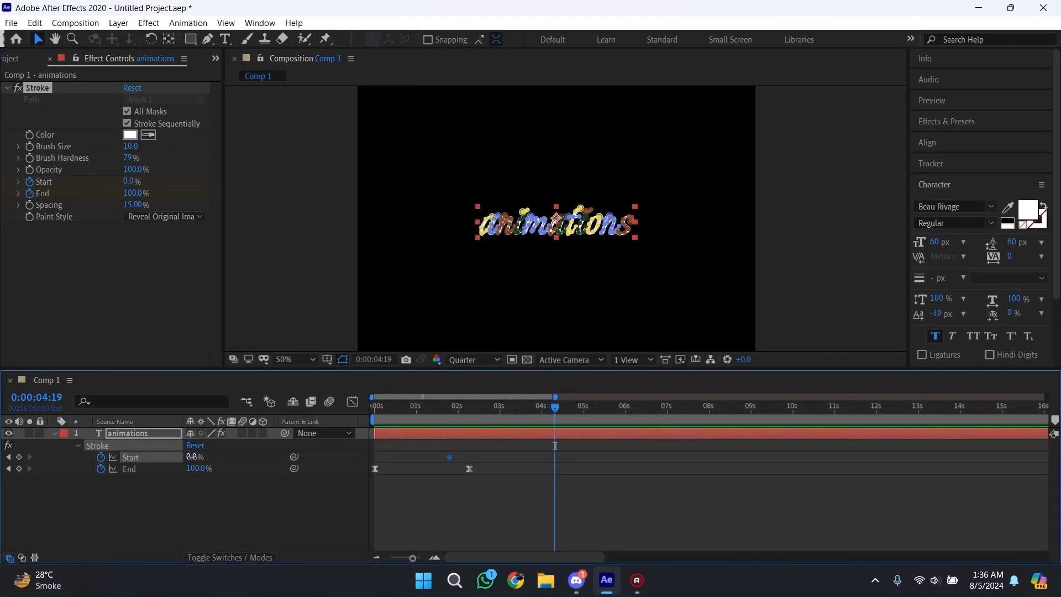
drag(191, 456, 597, 451)
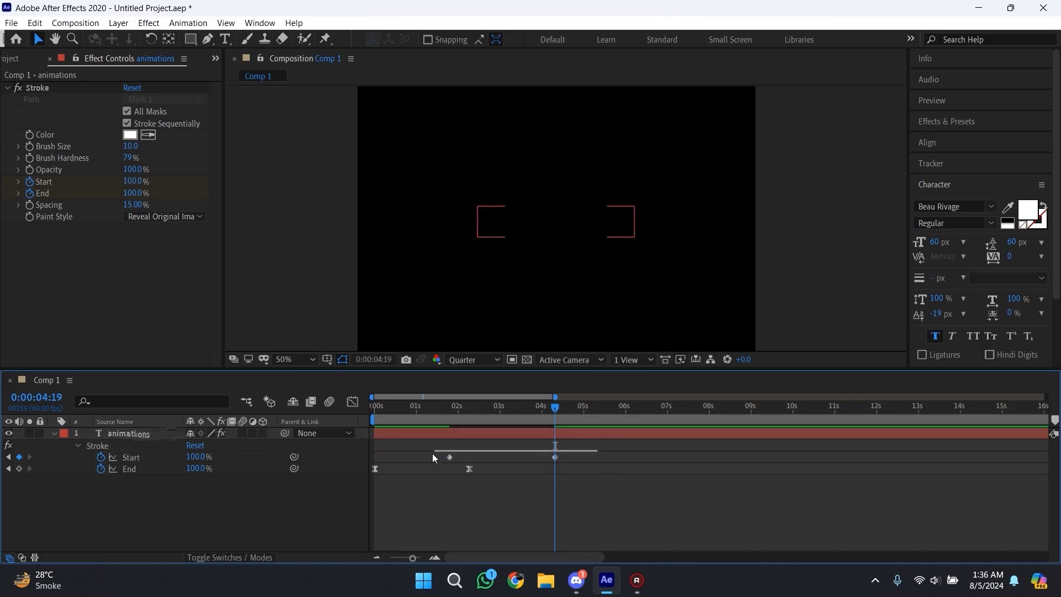
Ease both Stroke Start keyframes, lengthen their speed handles into a steeper, slightly early peak, and preview the animation
drag(434, 458, 429, 455)
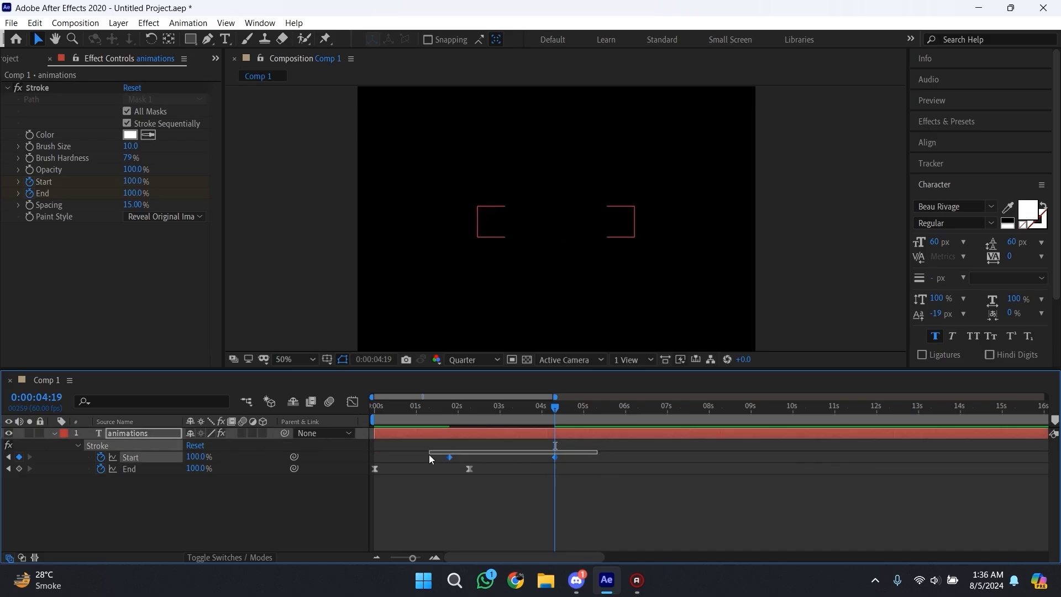
click(353, 401)
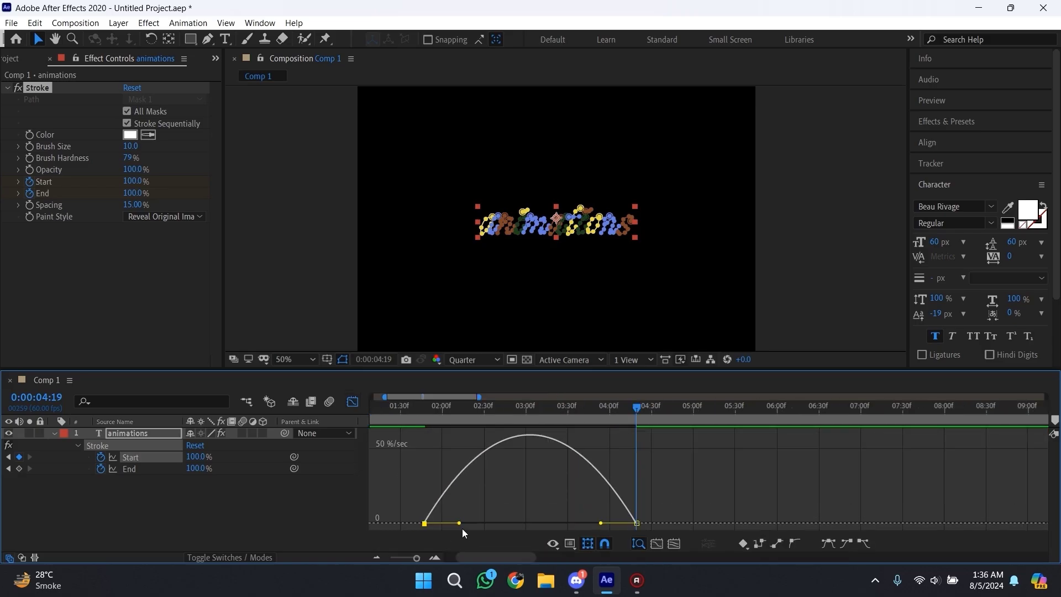
drag(459, 523, 480, 522)
drag(601, 523, 567, 523)
key(space)
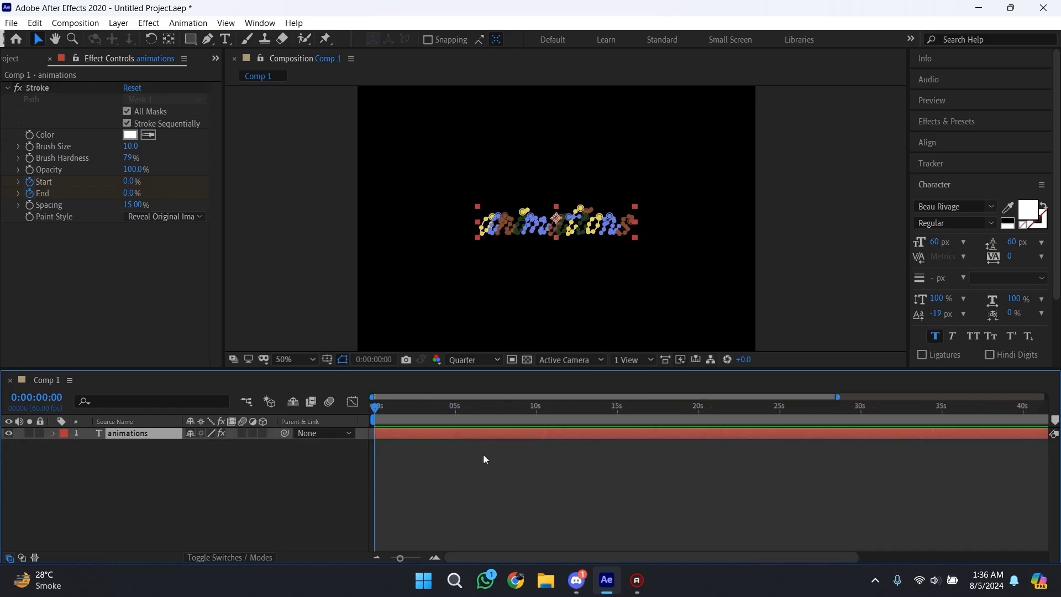
Keyframe the text layer's Scale at 300% at the start and move the current time to 0:00:04:41
key(s)
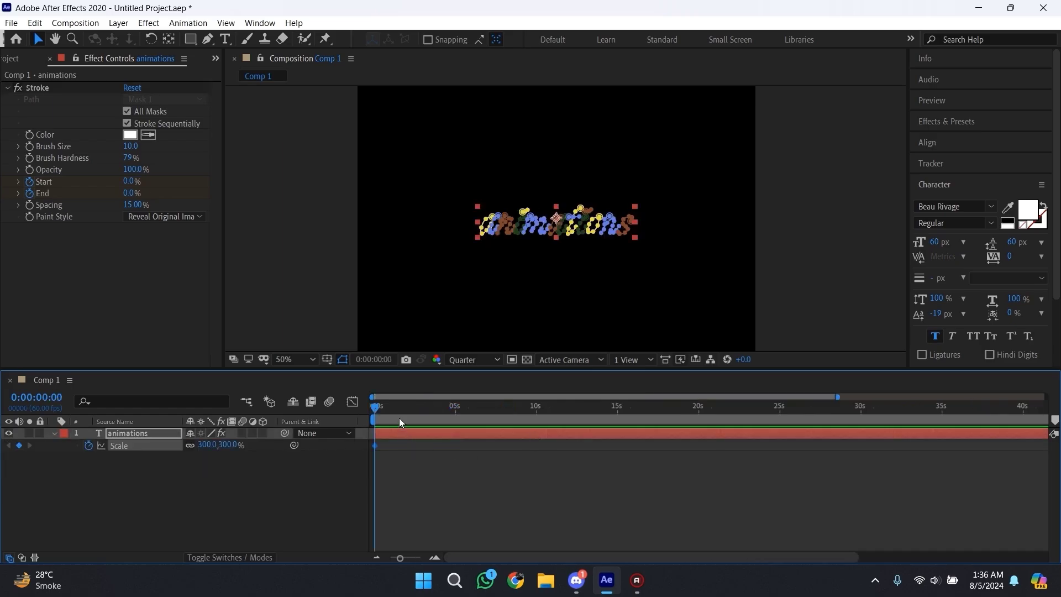
drag(399, 417, 450, 423)
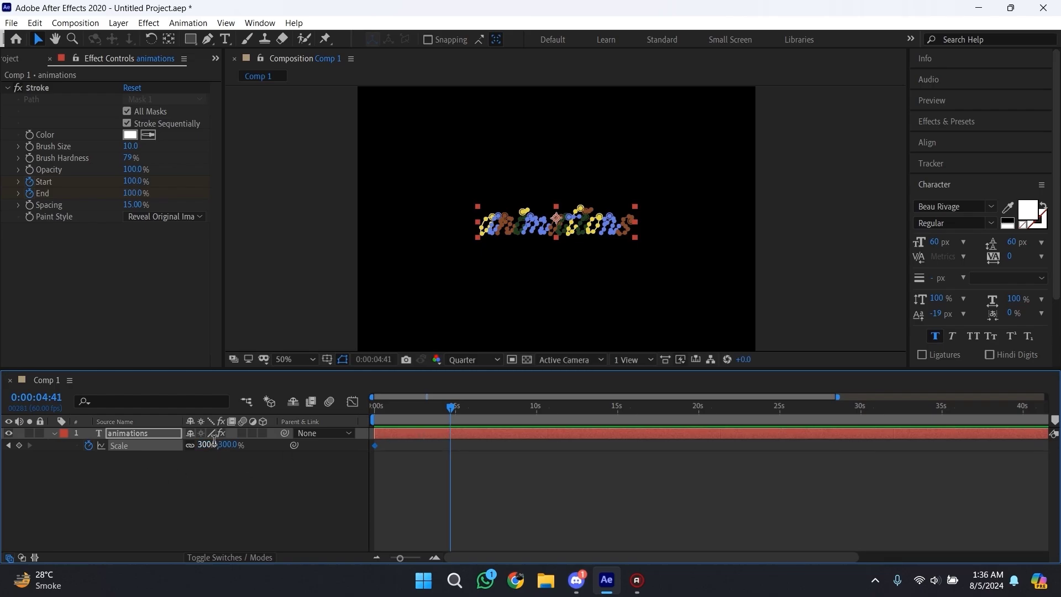
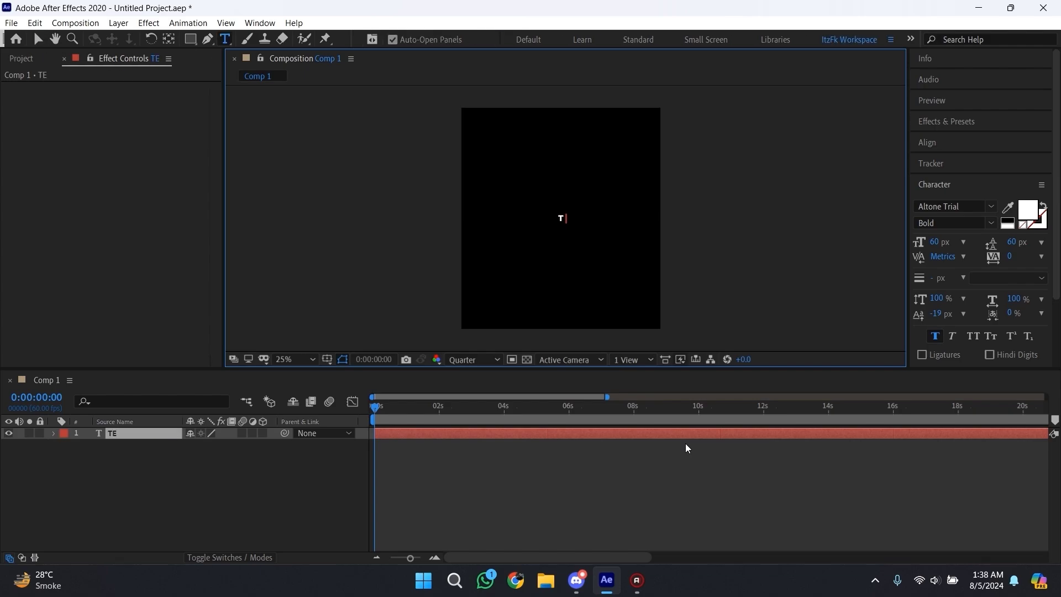
Complete the text layer so it reads "TEXT ANIMATION" and set the preview resolution to Full
text(XT ANIMATION)
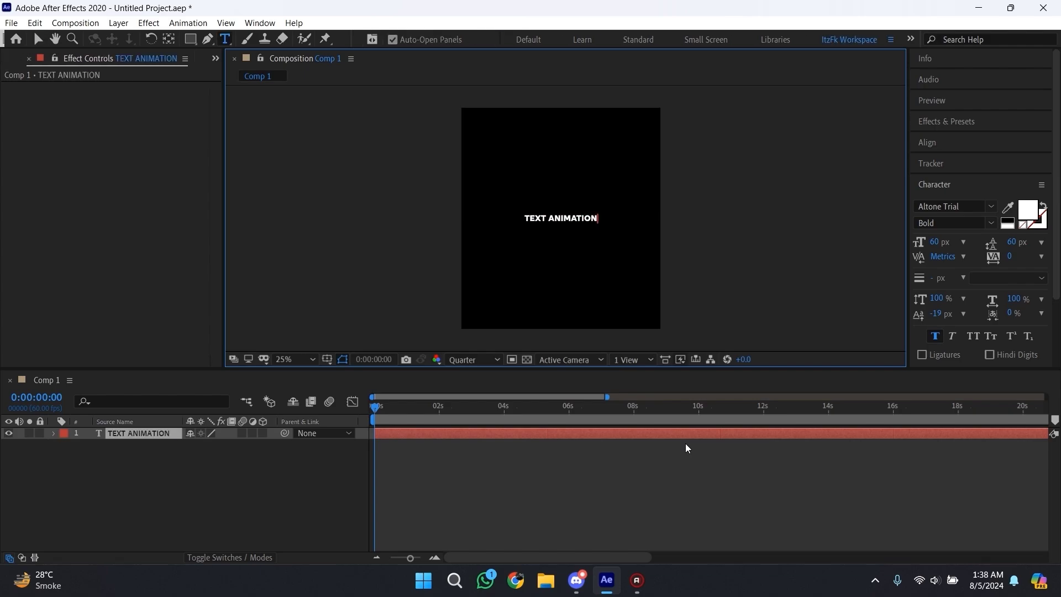
click(38, 39)
click(467, 364)
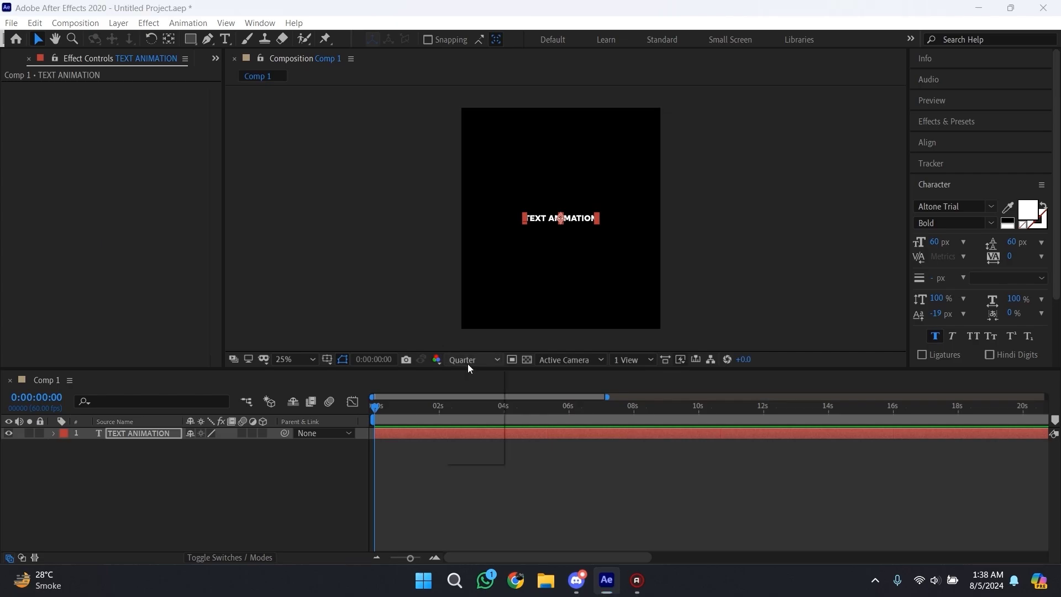
click(475, 395)
Draw a rectangular mask closely around the TEXT ANIMATION text
key(period)
key(period)
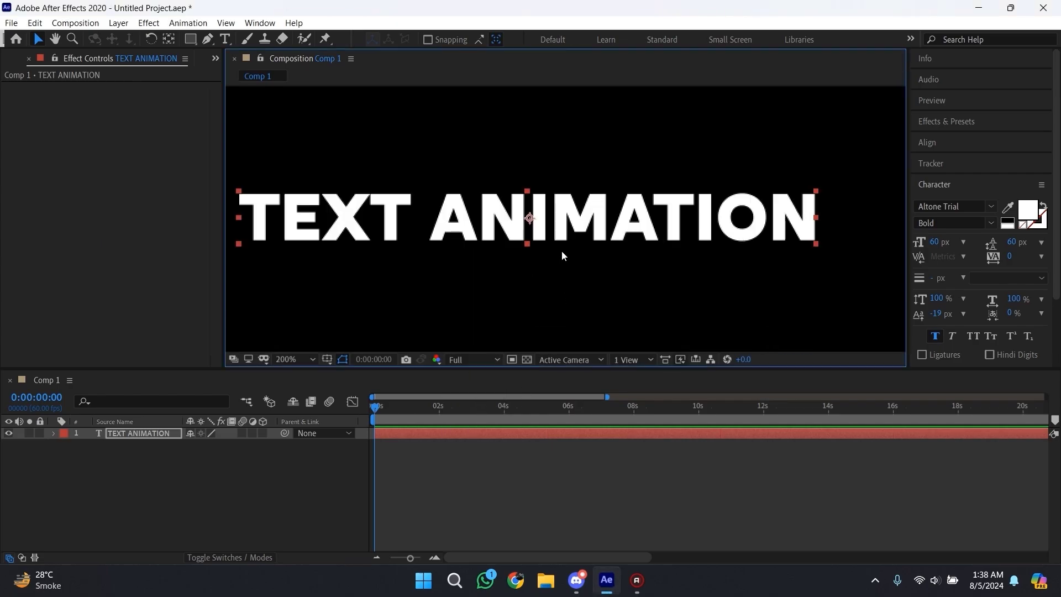
key(comma)
key(q)
drag(396, 202, 698, 232)
key(v)
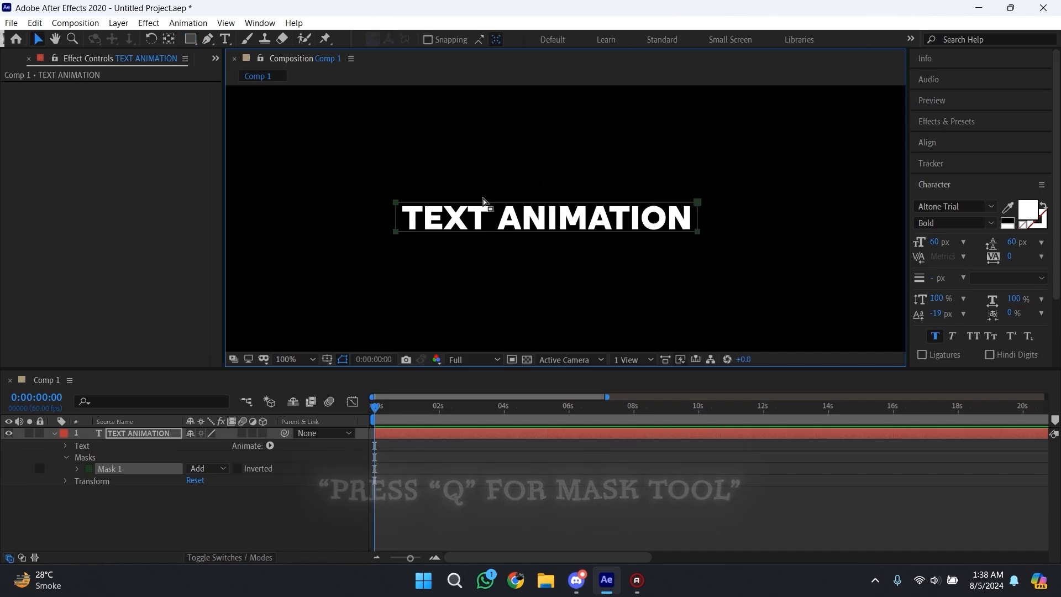
Set the text mask's feather to 10 pixels and return the preview resolution to Quarter
click(77, 469)
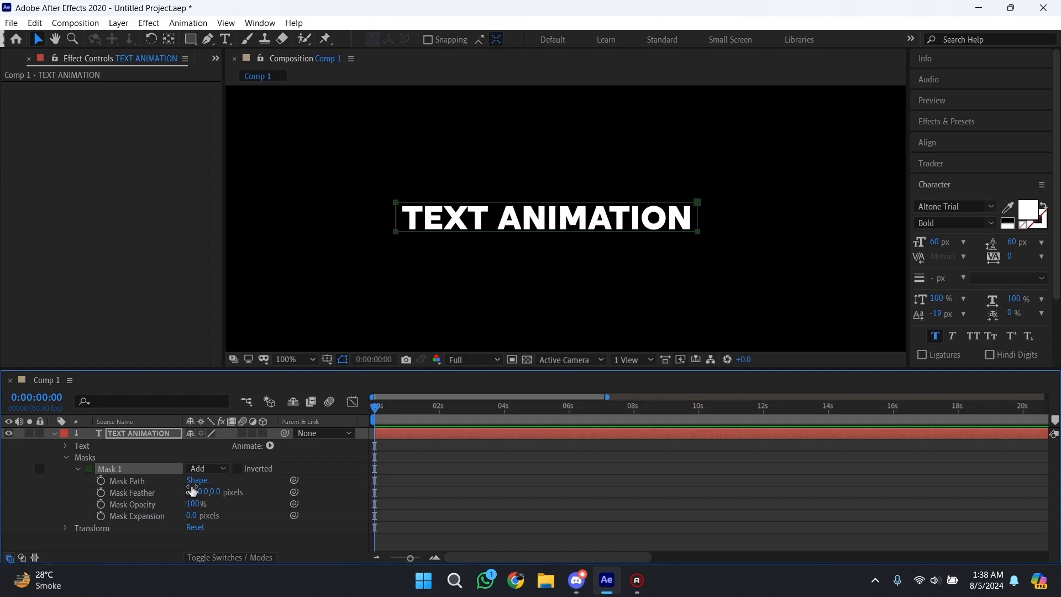
click(216, 492)
text(10)
key(Return)
click(474, 360)
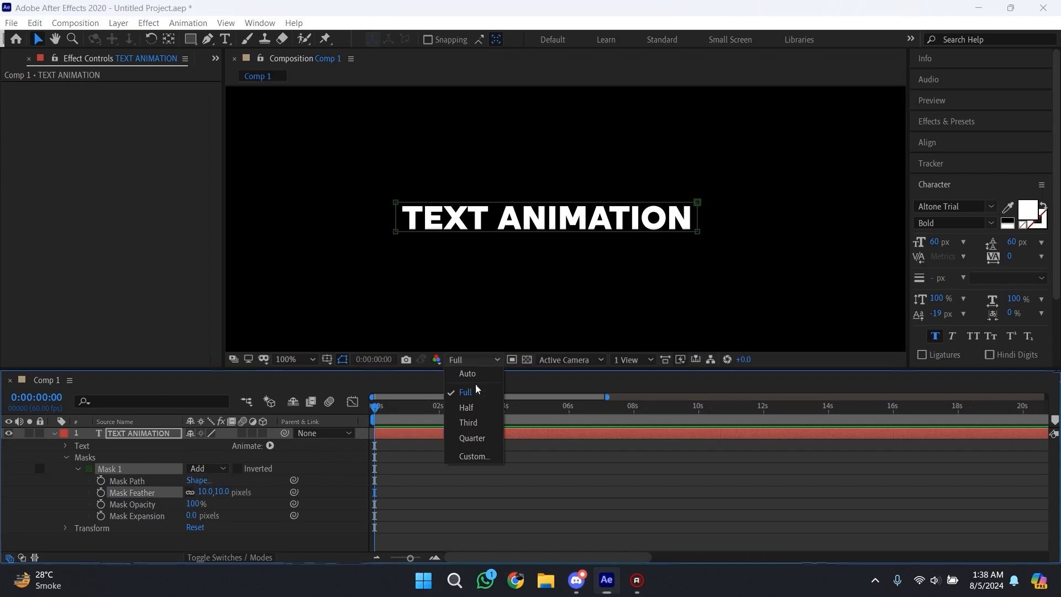
click(475, 438)
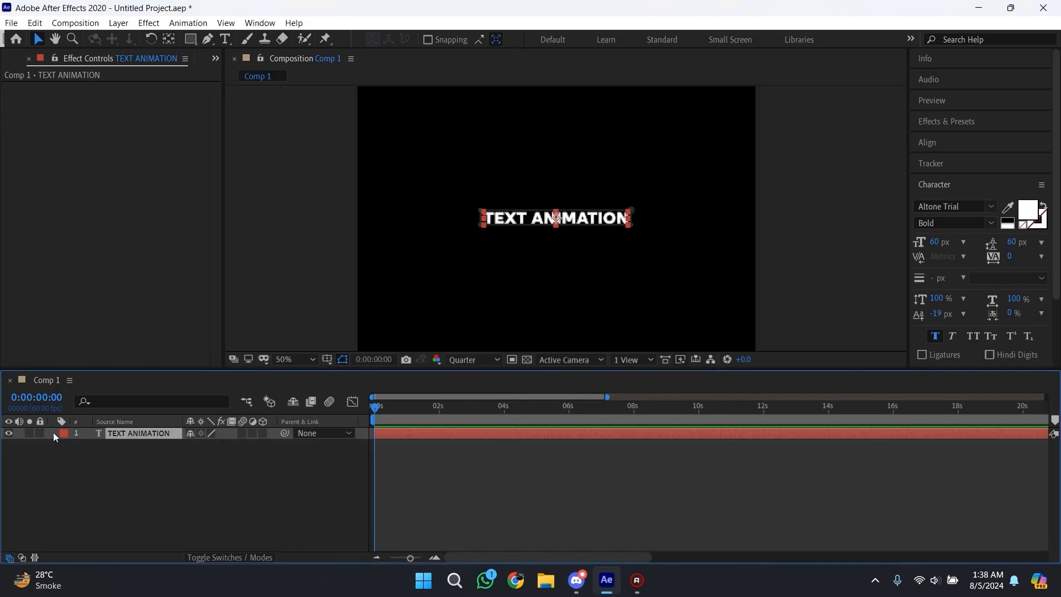
Add a Position animator to the text, keyframe it at 0:00:00:00, and show only the layer's keyframed properties
click(55, 434)
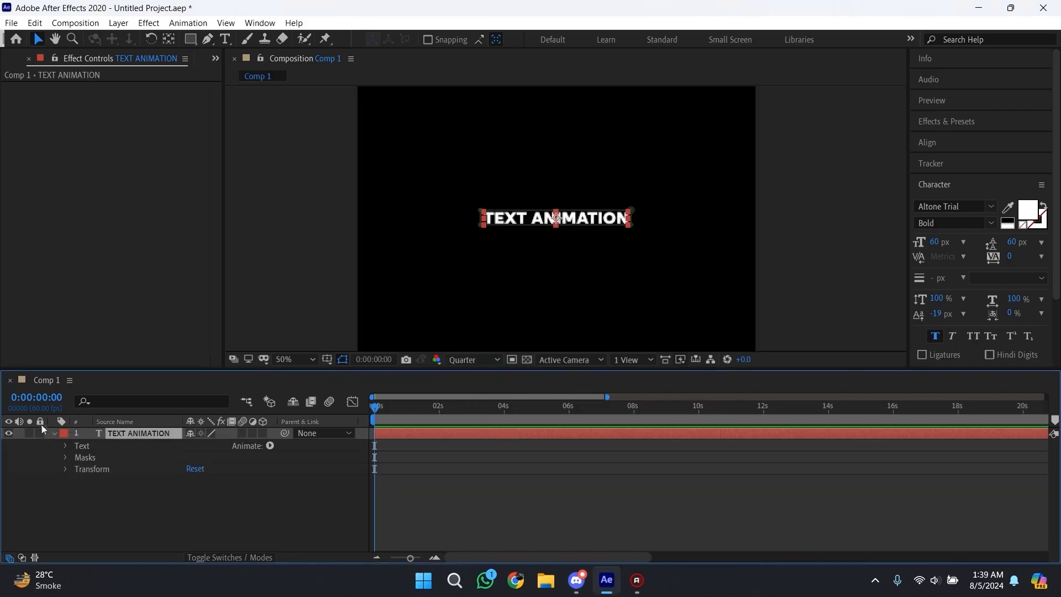
click(270, 446)
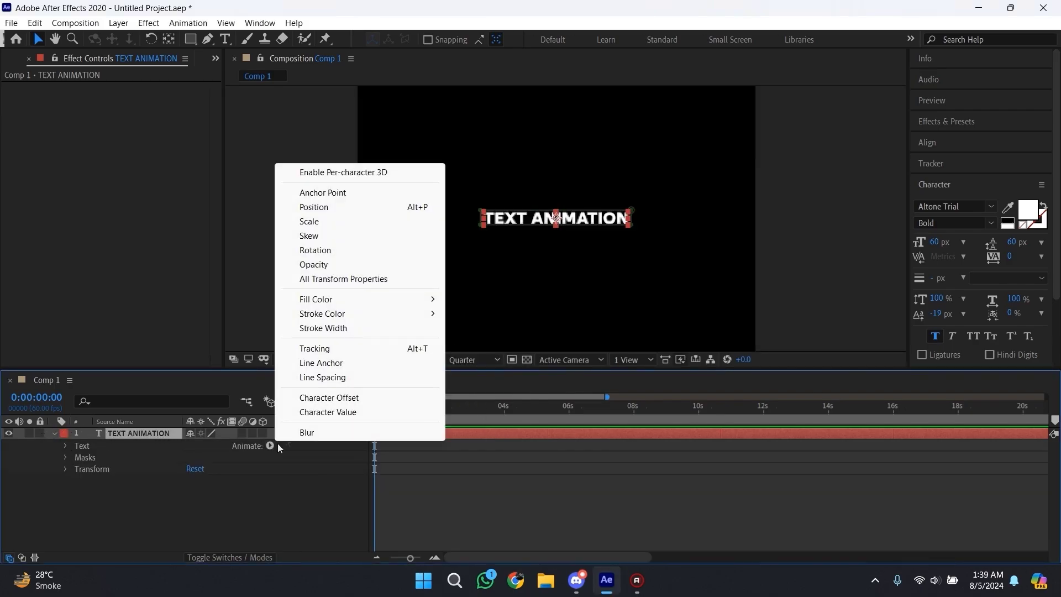
click(354, 207)
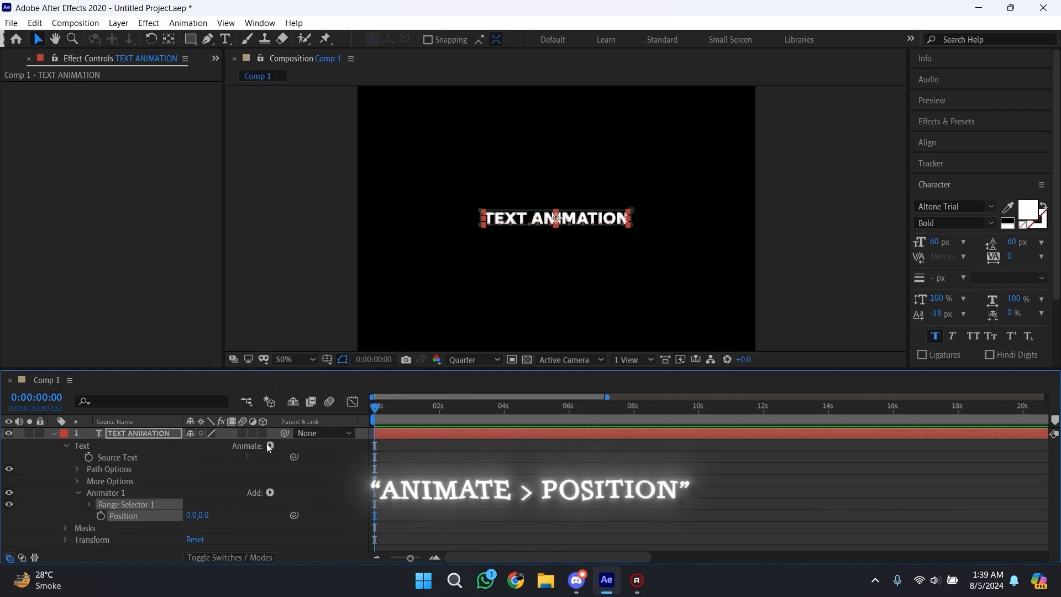
click(101, 515)
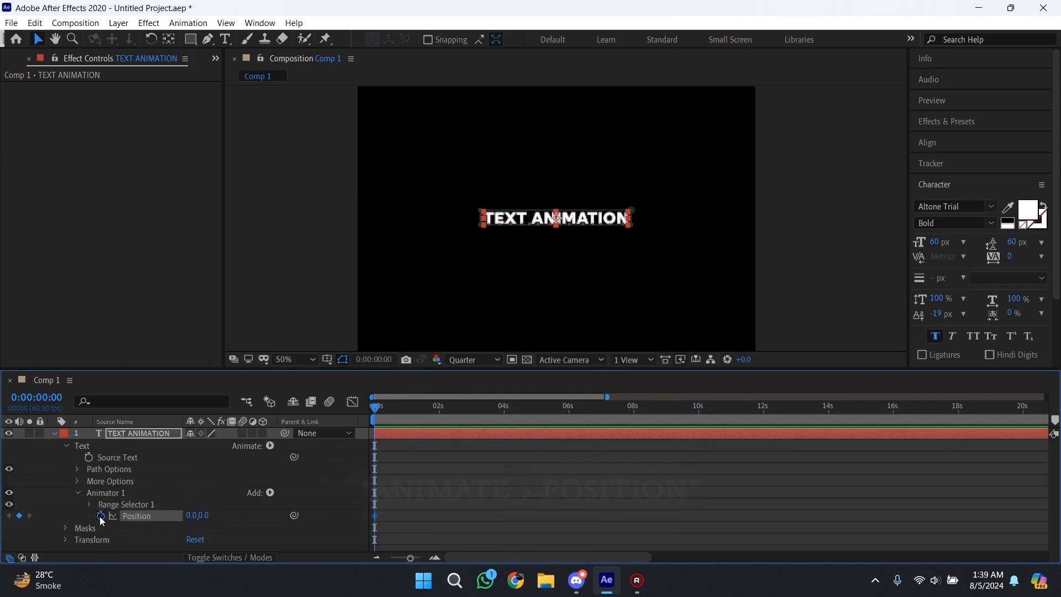
key(u)
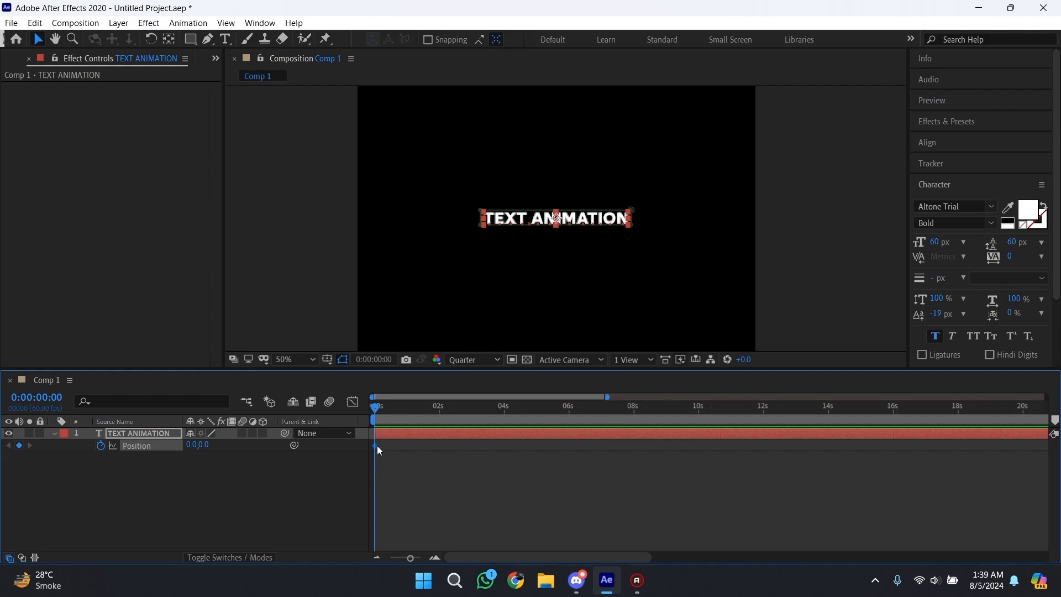
Move the animator's Position keyframe to about 2 seconds and set Position to 0, -65 at the composition start
drag(377, 446, 443, 449)
drag(433, 411, 442, 413)
key(Home)
drag(204, 451, 172, 445)
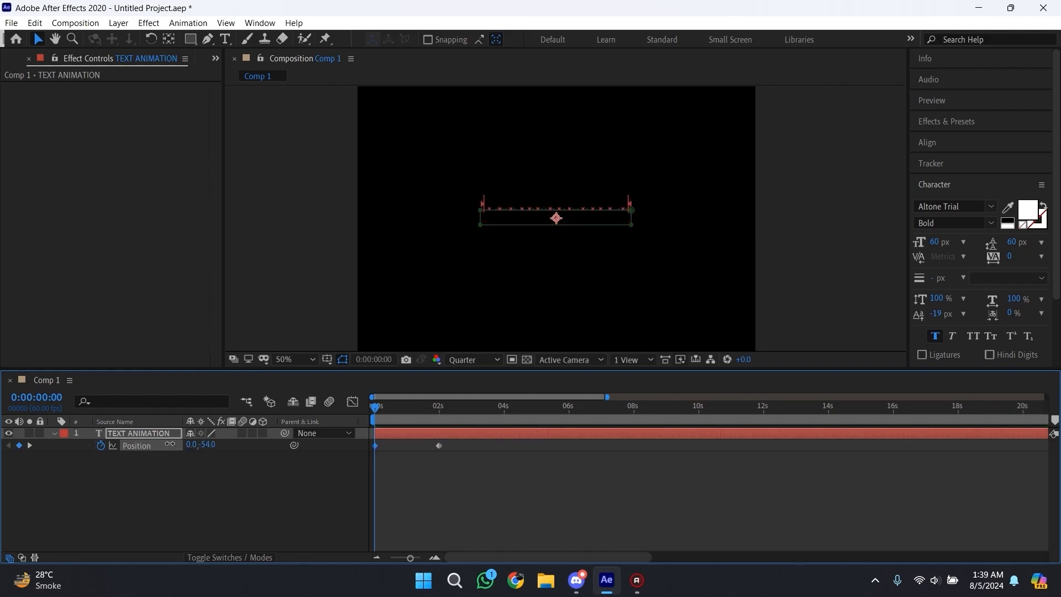
click(208, 445)
text(-65)
key(Return)
Ease both Position keyframes, shape the speed graph into an early peak with a long slowdown, and preview it
drag(502, 476, 347, 443)
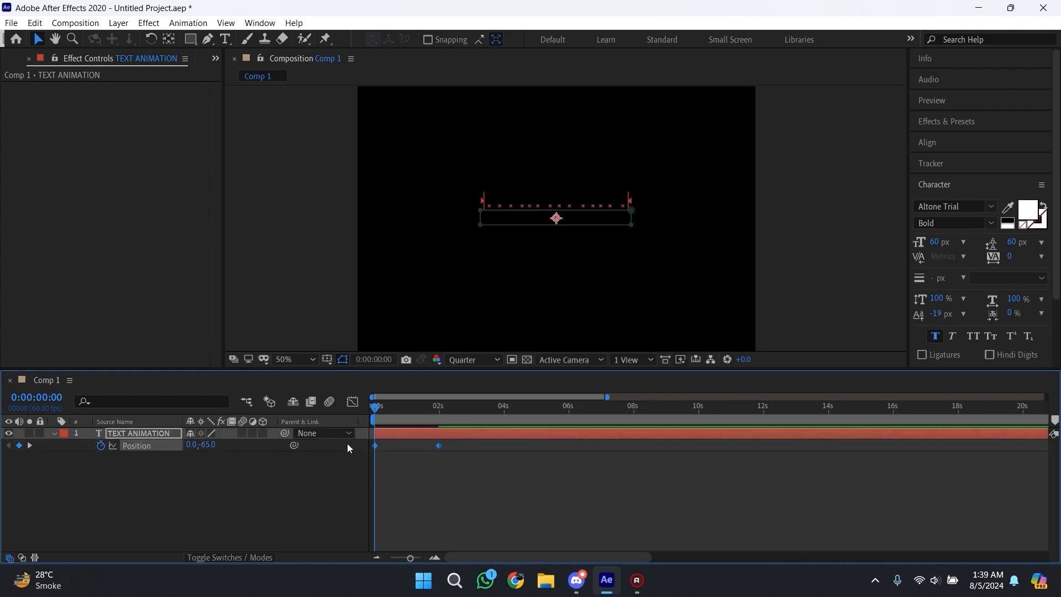
click(352, 401)
scroll(419, 466, up, 2)
scroll(419, 466, left, 3)
drag(670, 491, 540, 522)
drag(416, 523, 405, 523)
key(space)
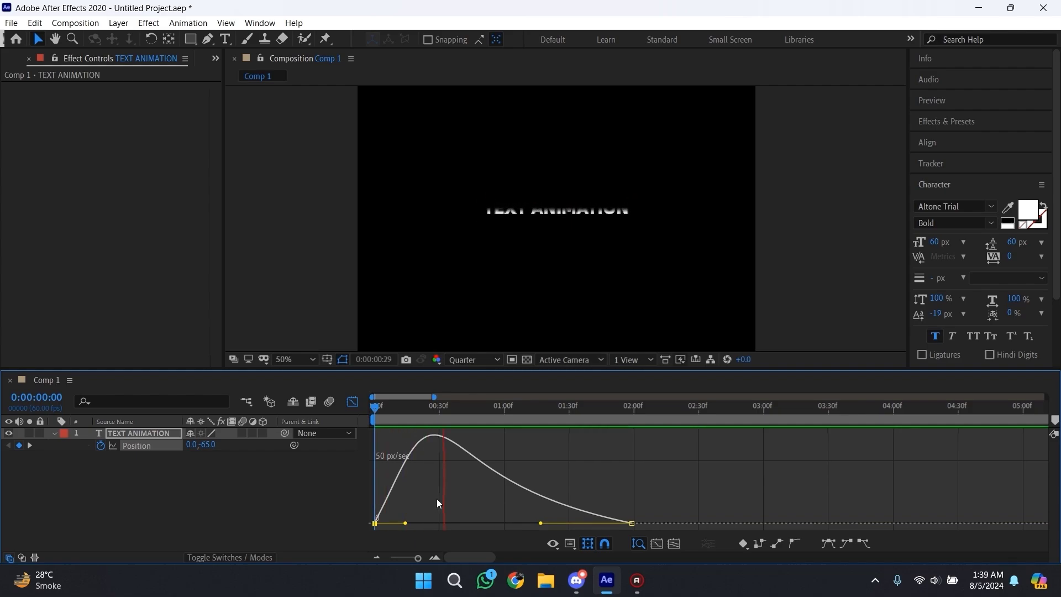
Leave the graph view and preview the masked text reveal from the start of the composition
click(357, 403)
scroll(577, 270, down, 2)
key(Home)
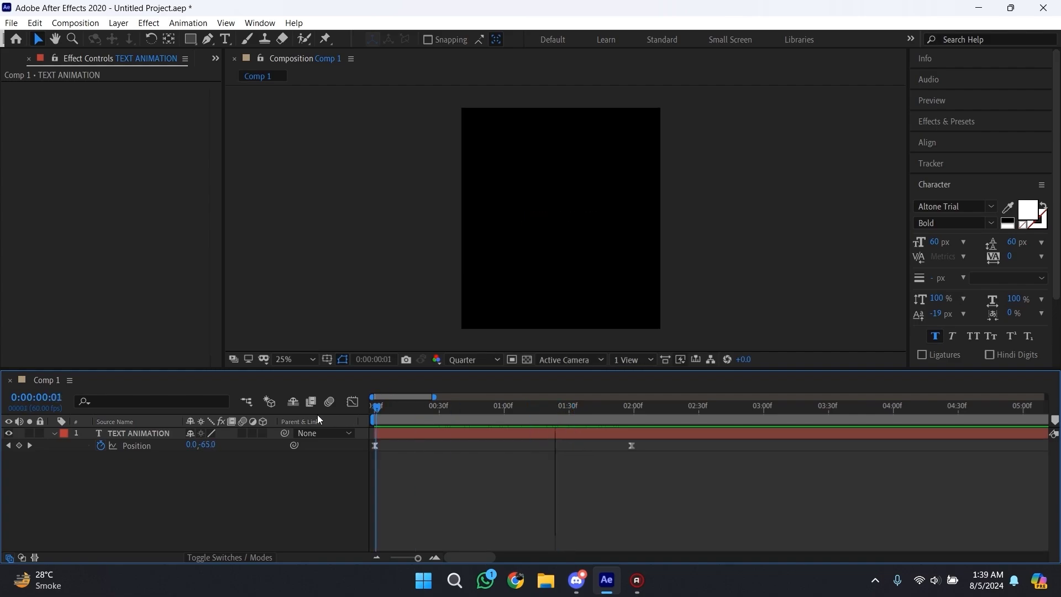
key(space)
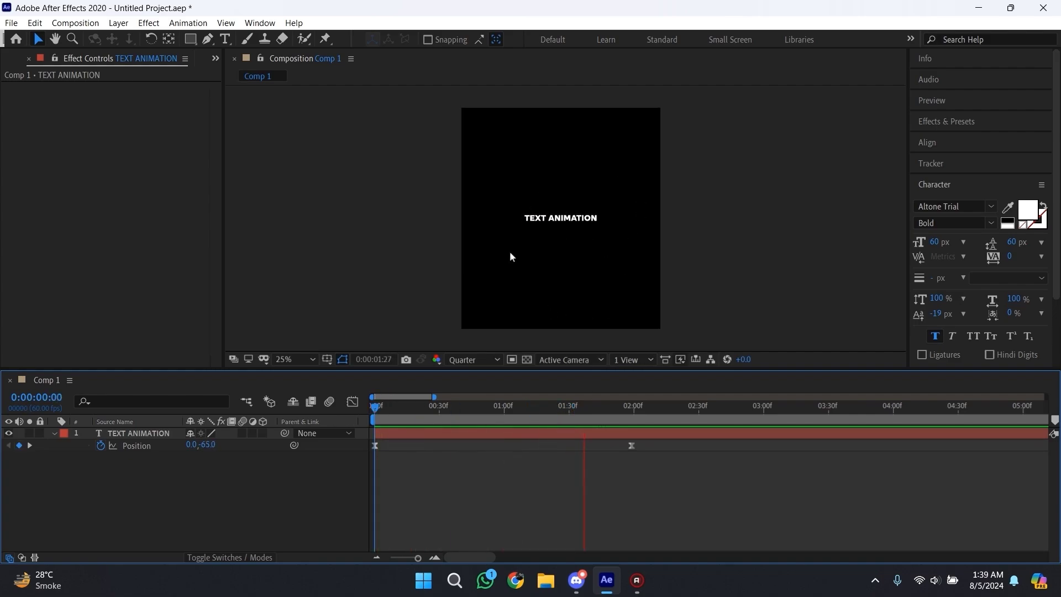
key(space)
Animate the text layer's Scale from 100% at the start to 115% at 0:00:01:49 and preview the animation
scroll(599, 444, down, 2)
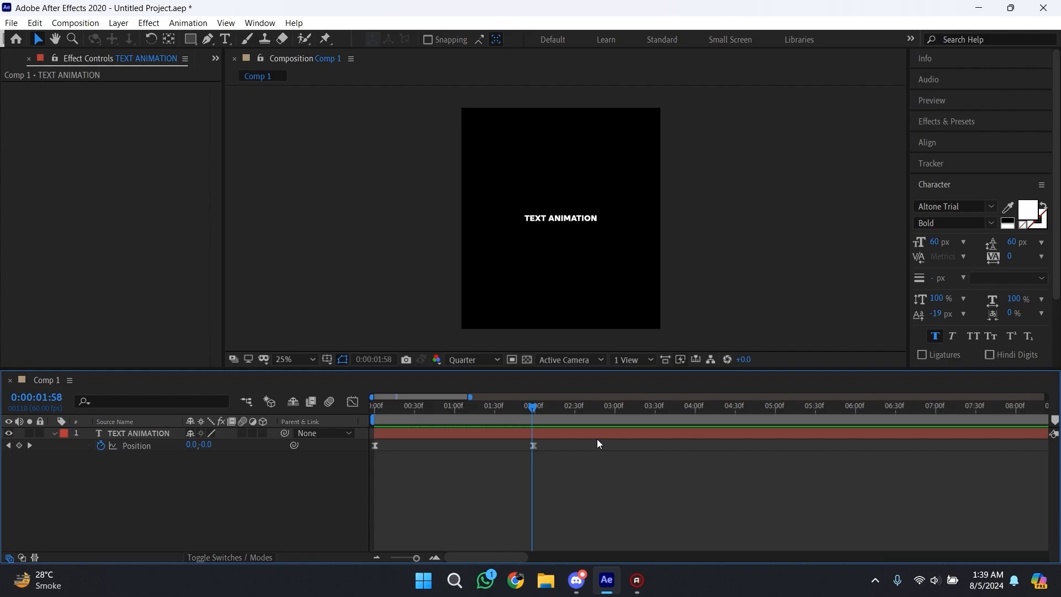
click(600, 434)
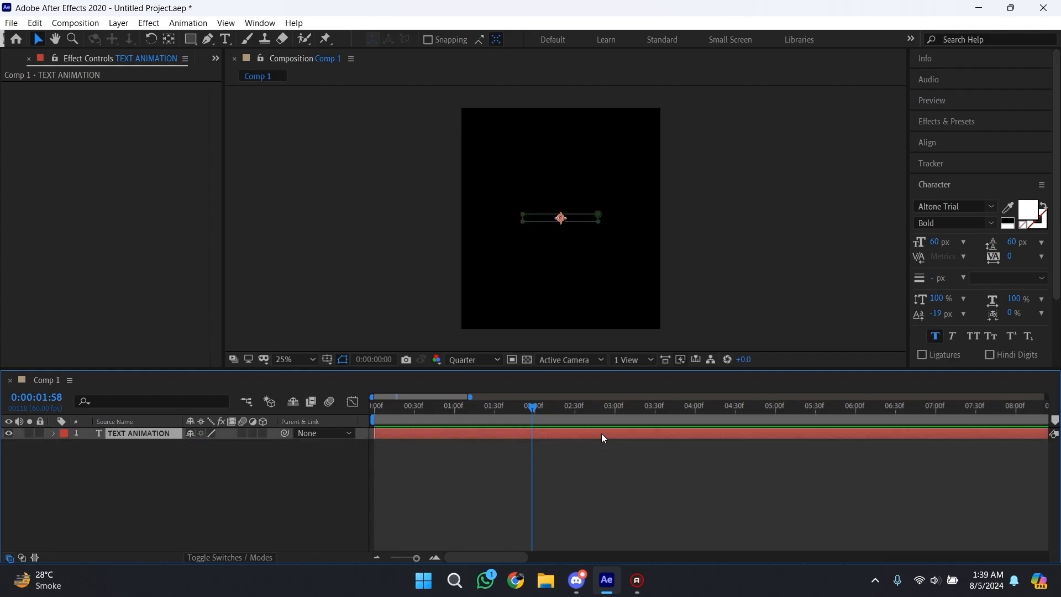
key(Home)
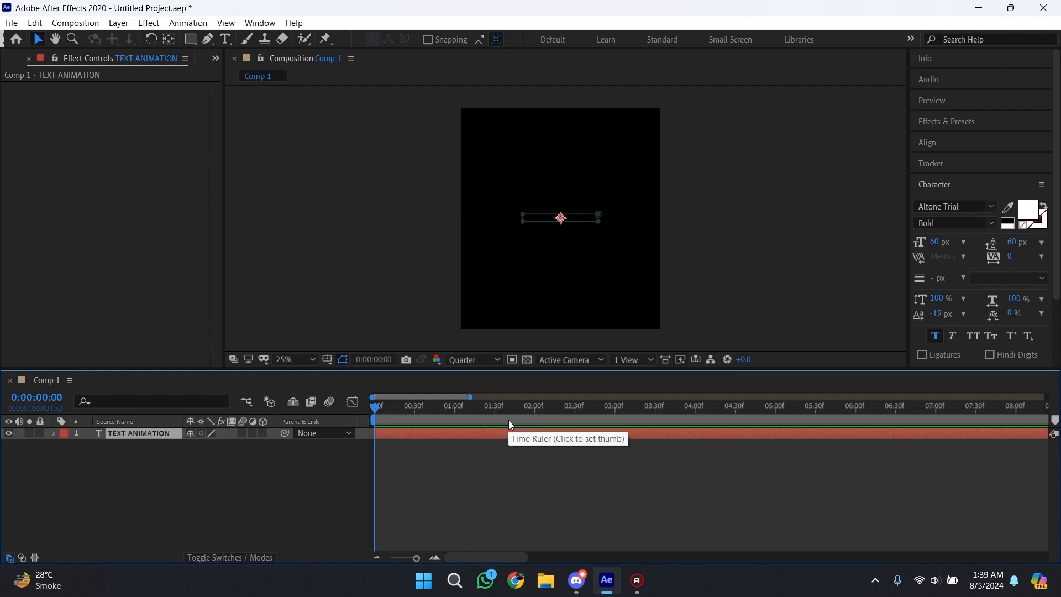
key(s)
drag(509, 418, 520, 417)
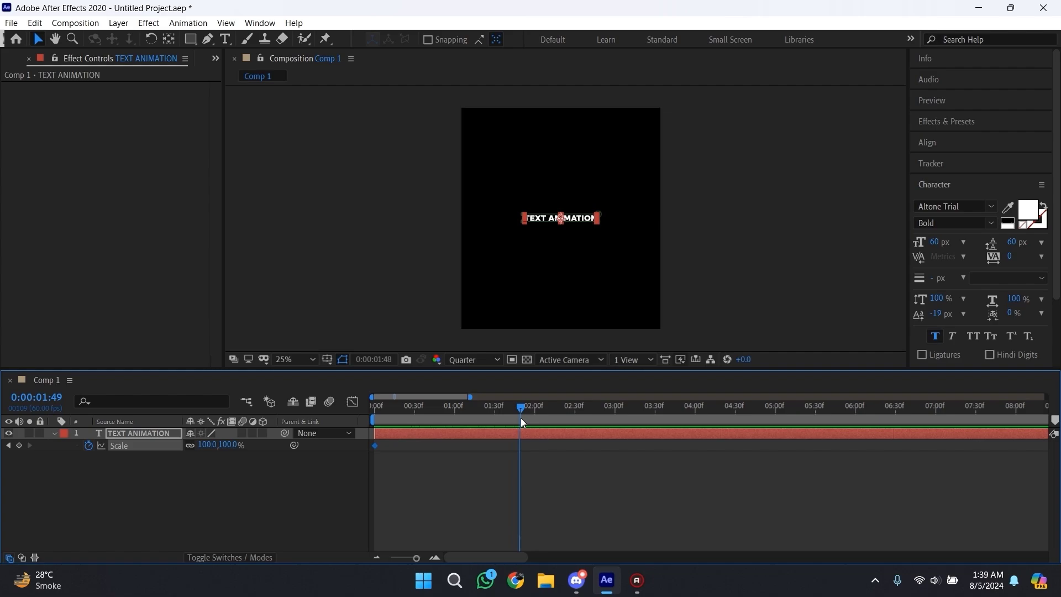
click(228, 445)
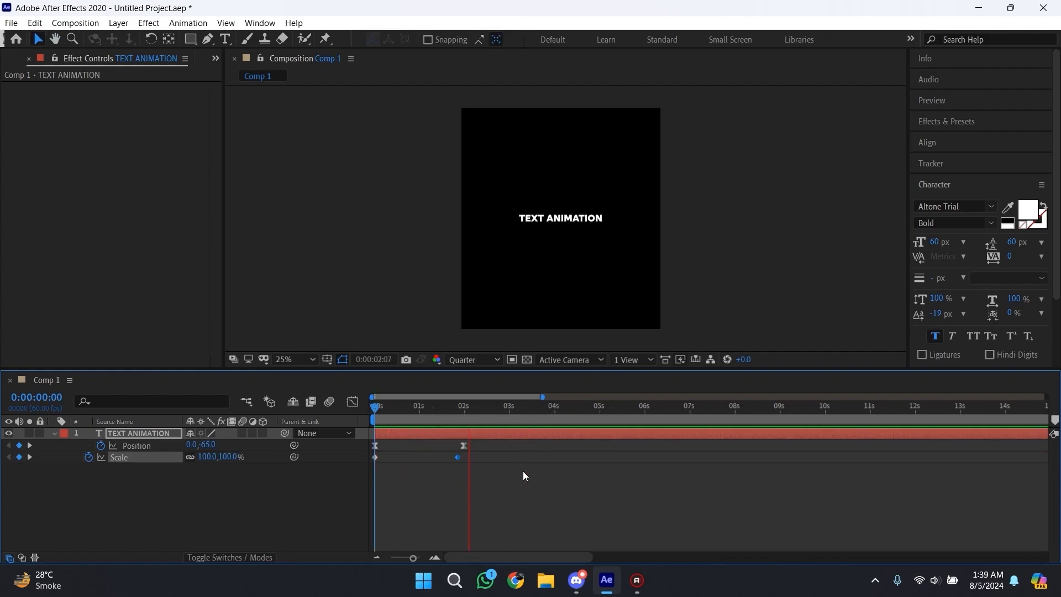
key(space)
key(u)
key(space)
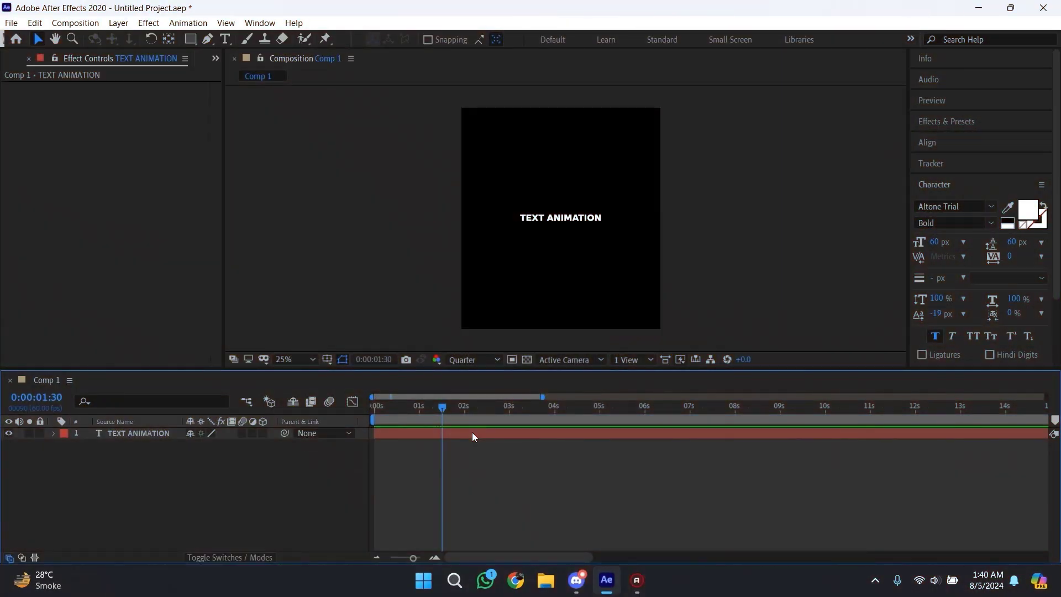
Fade out the text layer by animating its Opacity from 100% at 0:00:01:30 to 0% at 0:00:02:39
click(472, 432)
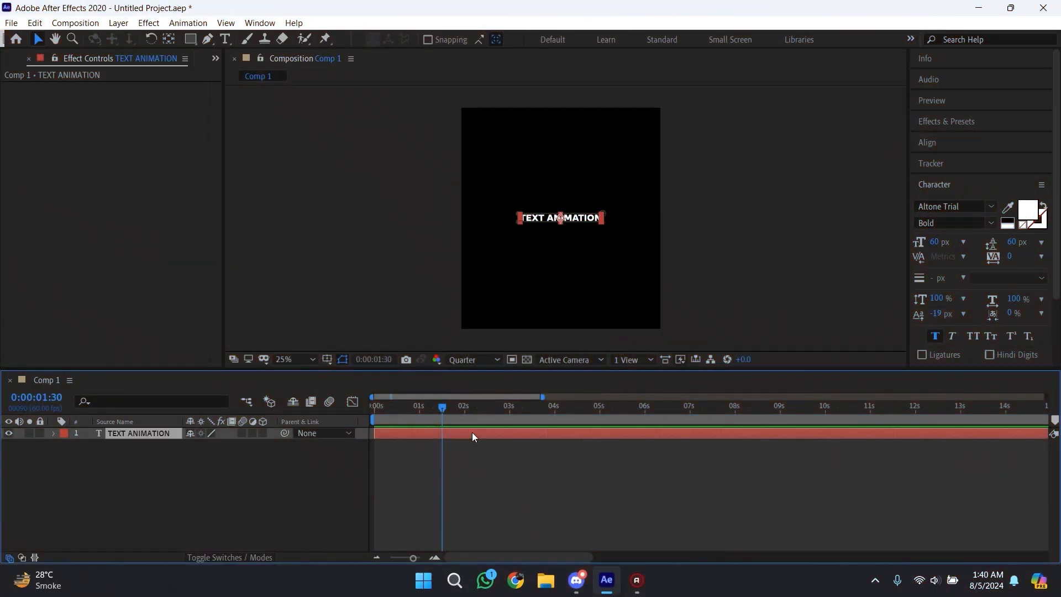
key(alt+shift+t)
drag(484, 416, 493, 418)
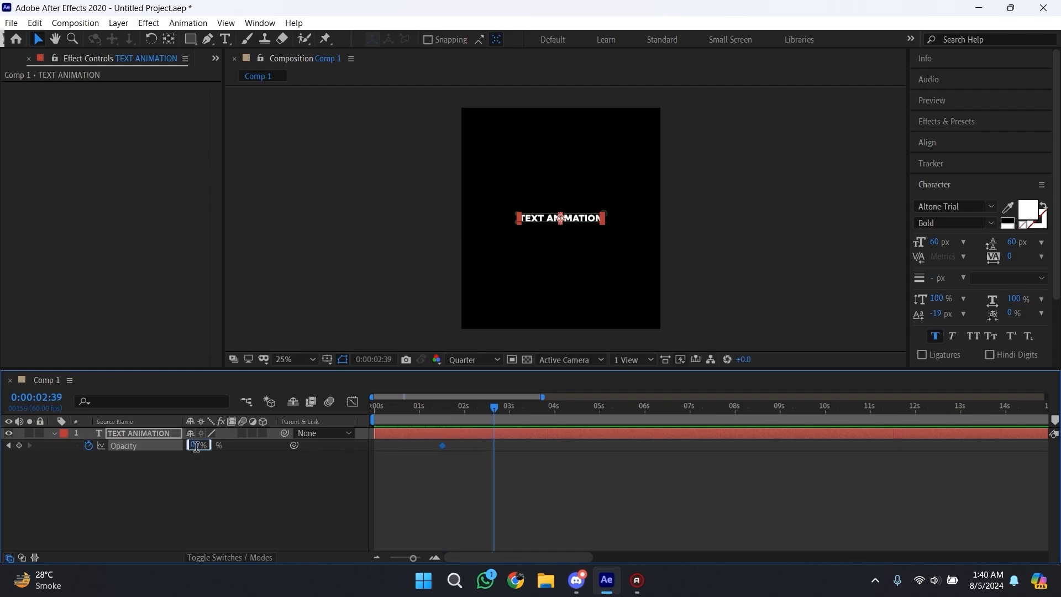
key(Return)
Split the text layer at 0:00:02:49, delete the part after it, and return to the composition start
key(shift+Page_Down)
key(u)
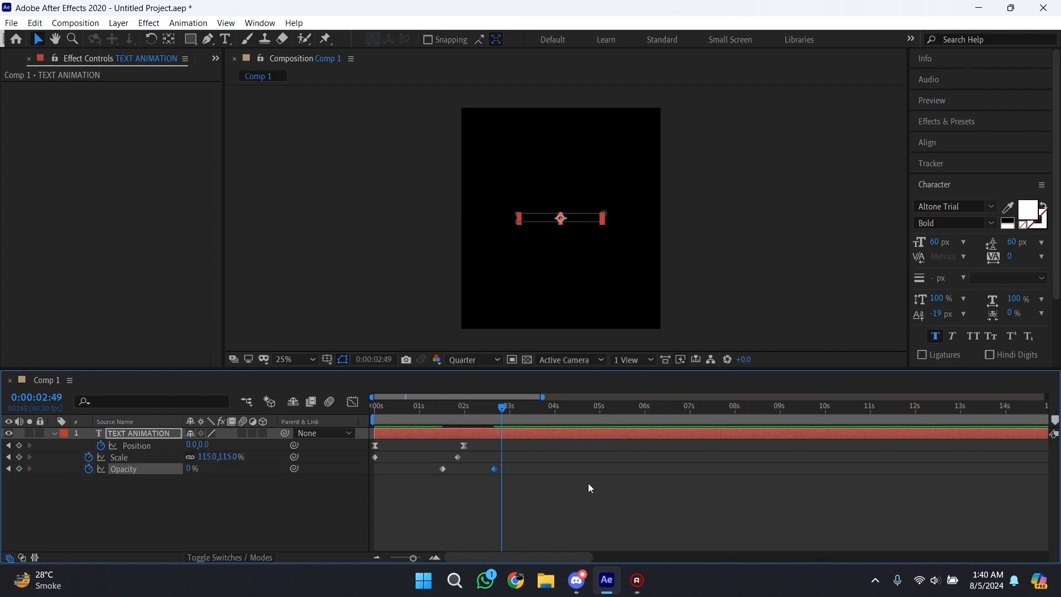
key(ctrl+shift+d)
key(Delete)
key(Home)
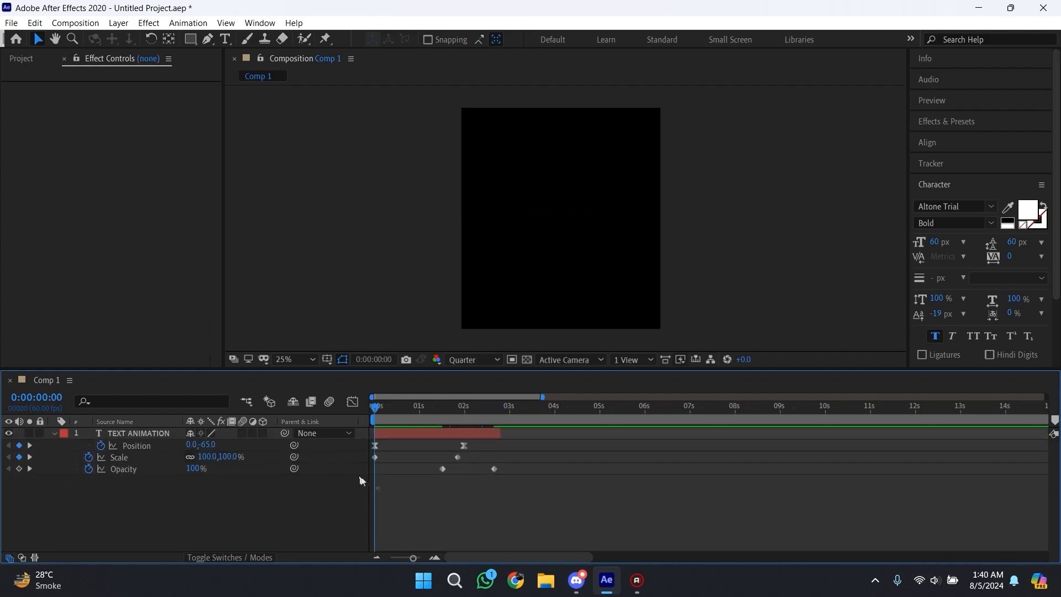